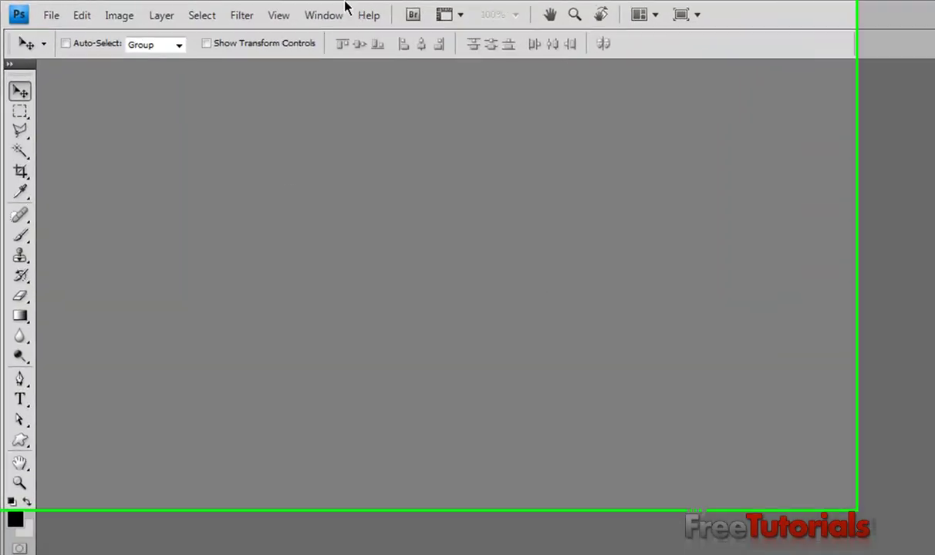
Create a new blank 512 × 512 pixel document.
left_click(57, 22)
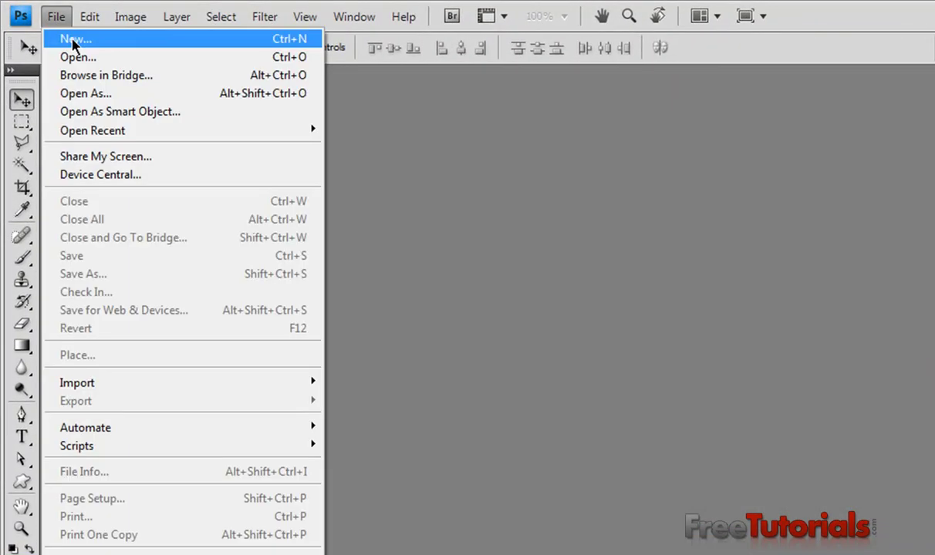
left_click(75, 36)
left_click(628, 287)
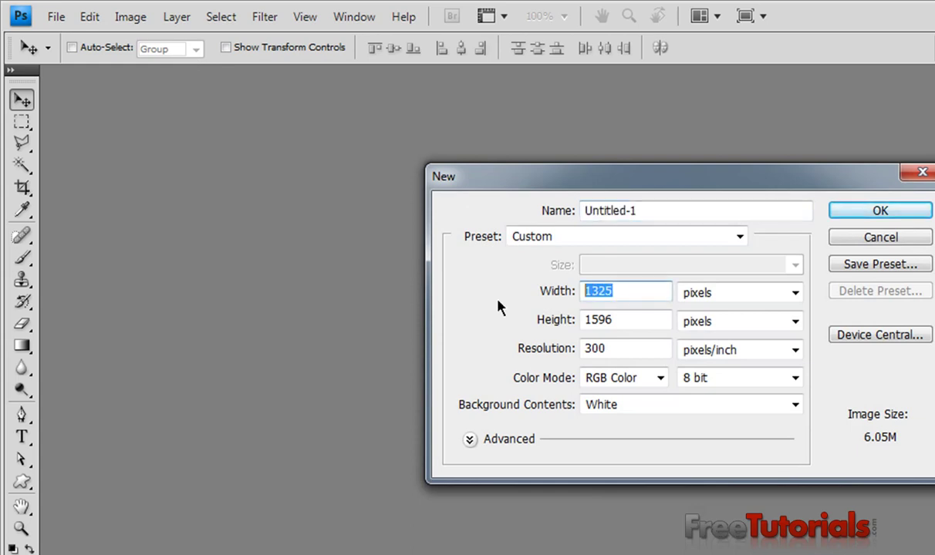
type("512")
key("Tab")
key("Tab")
type("512")
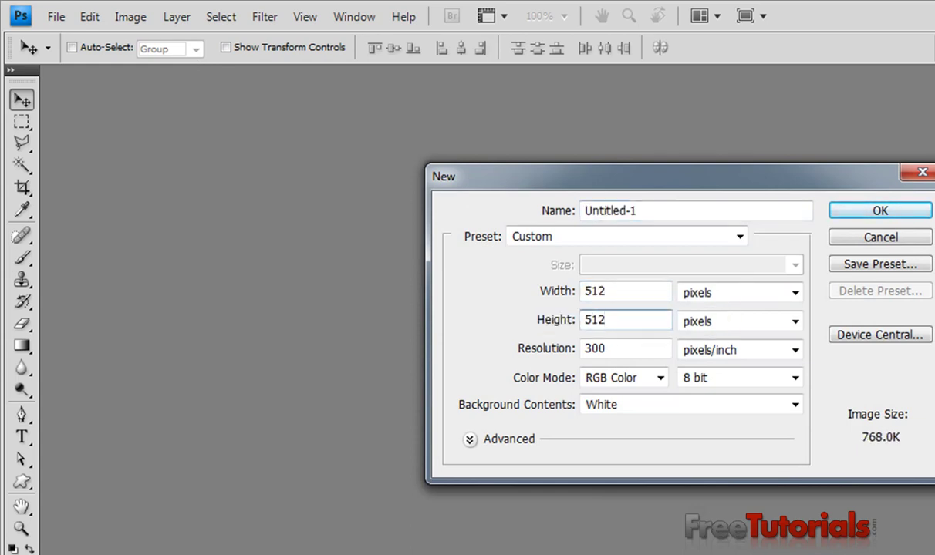
key("Return")
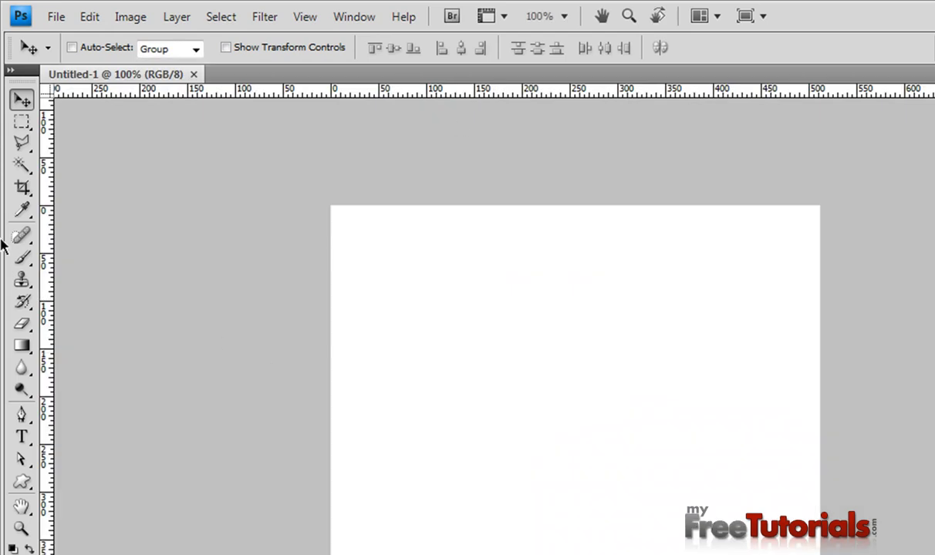
Draw a large black rounded rectangle with 10 px corners and shift it slightly right.
left_click(22, 482)
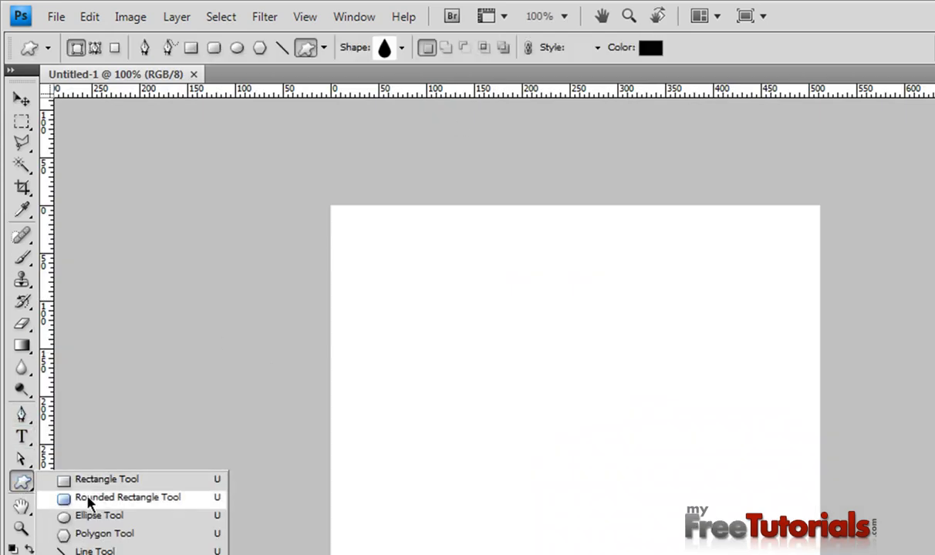
left_click(84, 497)
double_click(385, 48)
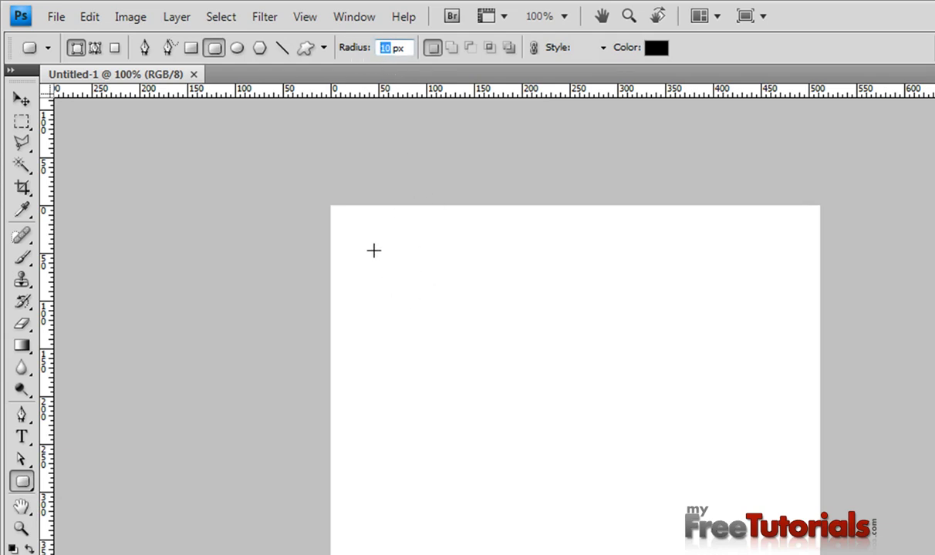
mouse_move(362, 252)
left_mouse_down()
mouse_move(743, 554)
mouse_move(776, 554)
mouse_move(756, 554)
left_mouse_up()
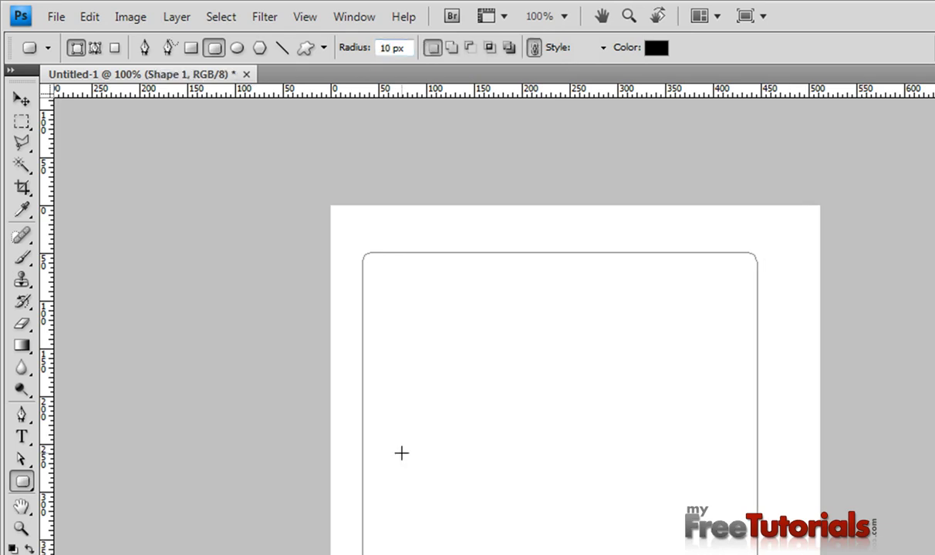
key("v")
left_click_drag(447, 447, 462, 446)
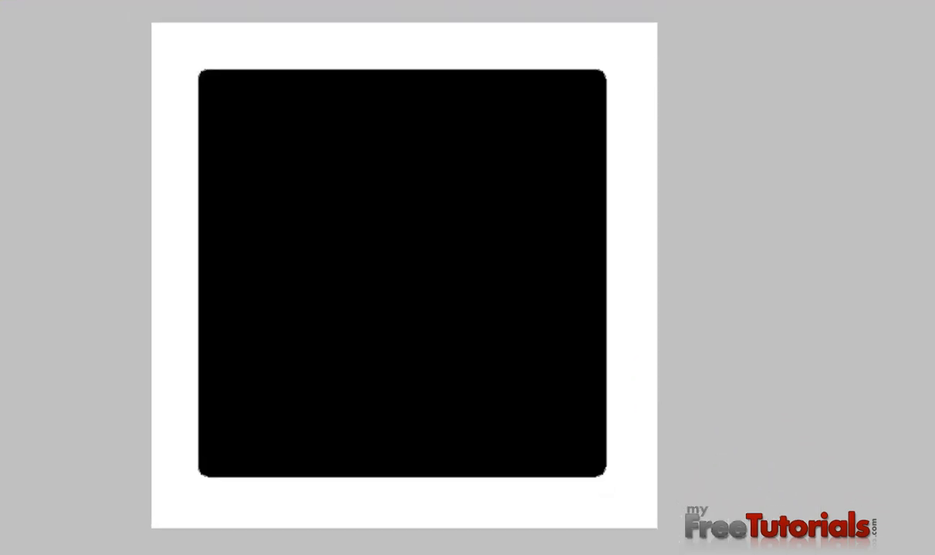
Nudge the rectangle up-left, then try a Free Transform Path rotation and cancel it.
left_click_drag(461, 223, 456, 221)
key("Up")
key("Left")
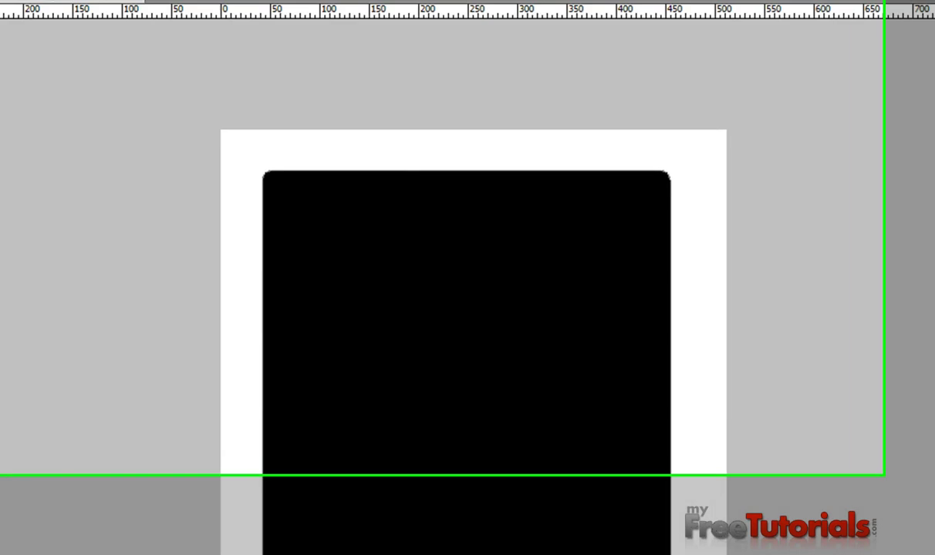
left_click(27, 18)
mouse_move(69, 385)
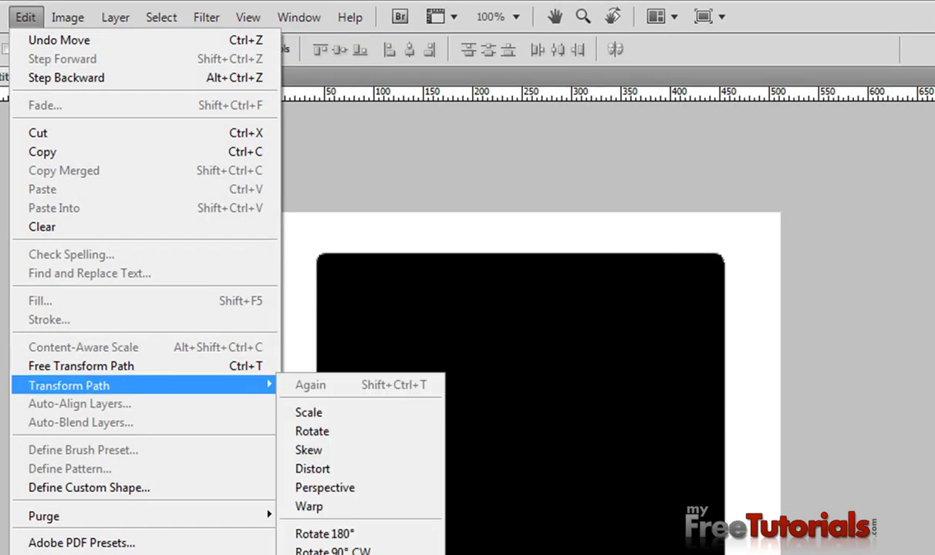
left_click(153, 366)
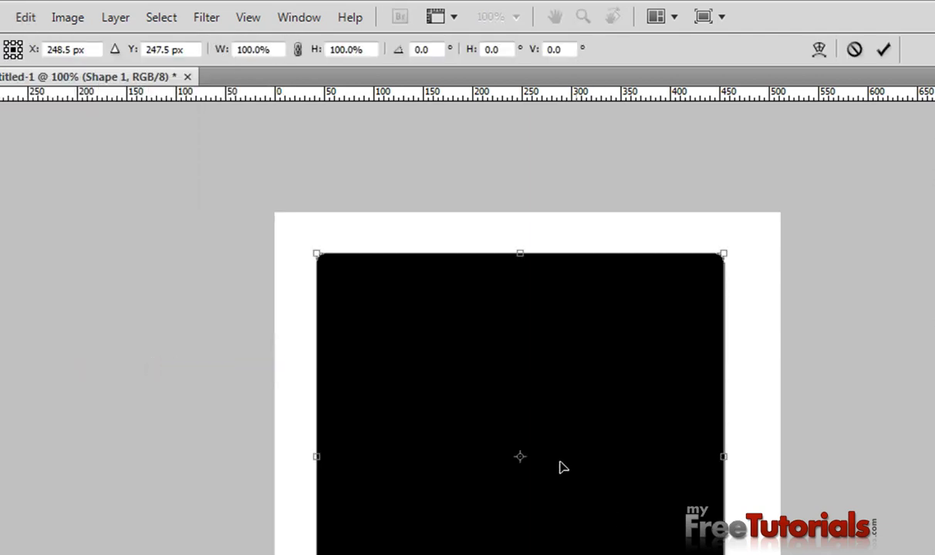
left_click(421, 49)
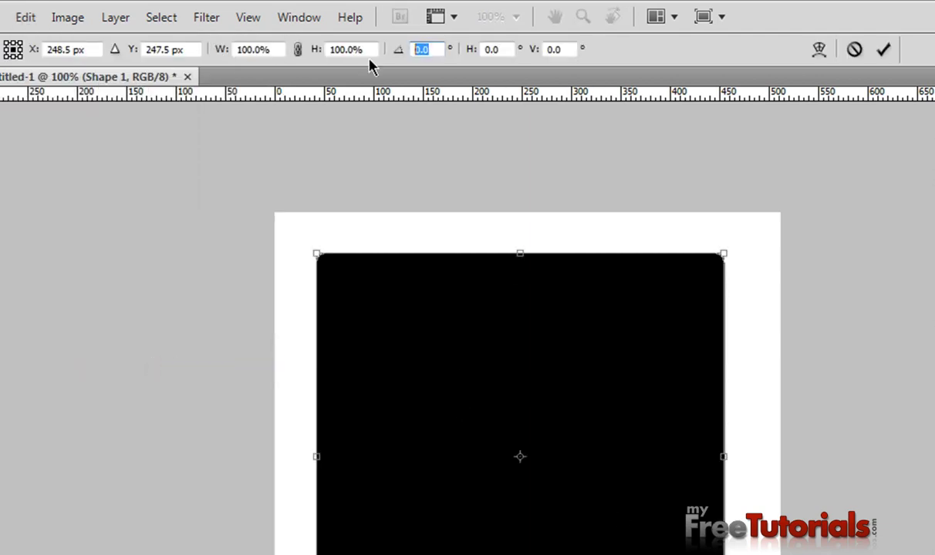
type("45")
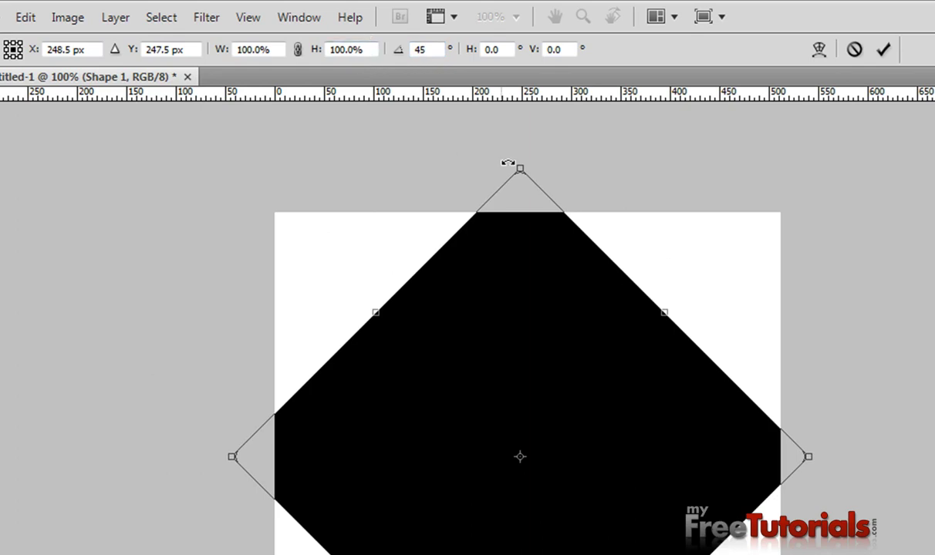
left_click_drag(520, 164, 519, 202)
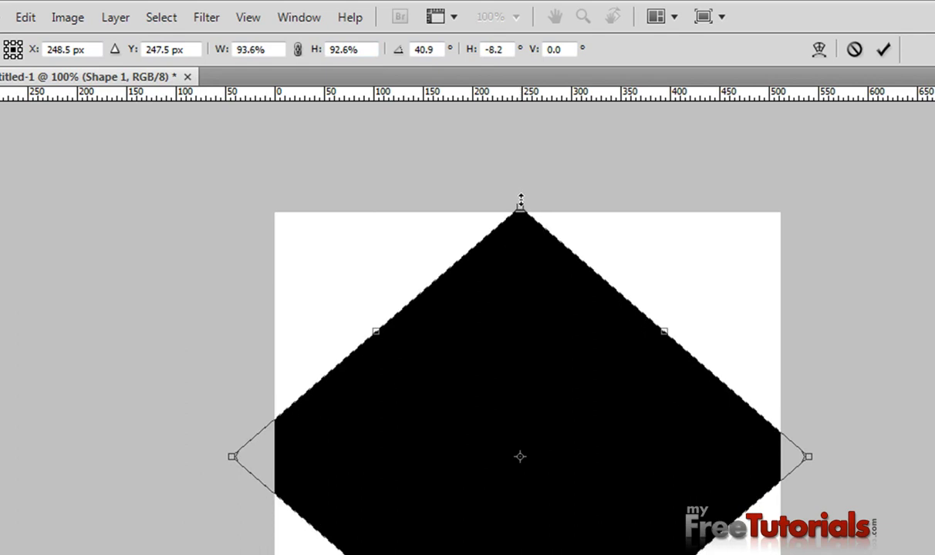
key("ctrl+z")
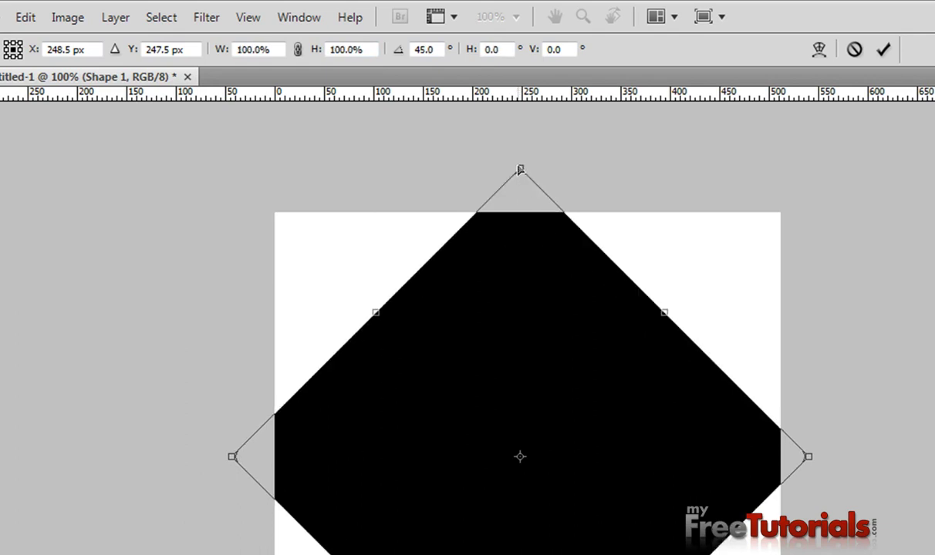
key("ctrl+z")
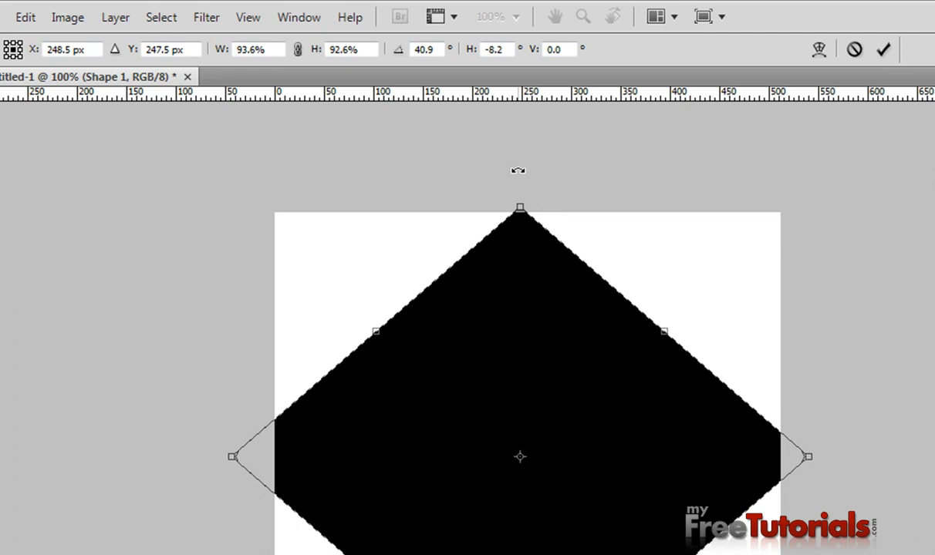
key("Escape")
Scale the rounded rectangle down to about 83% around its centre.
key("ctrl+t")
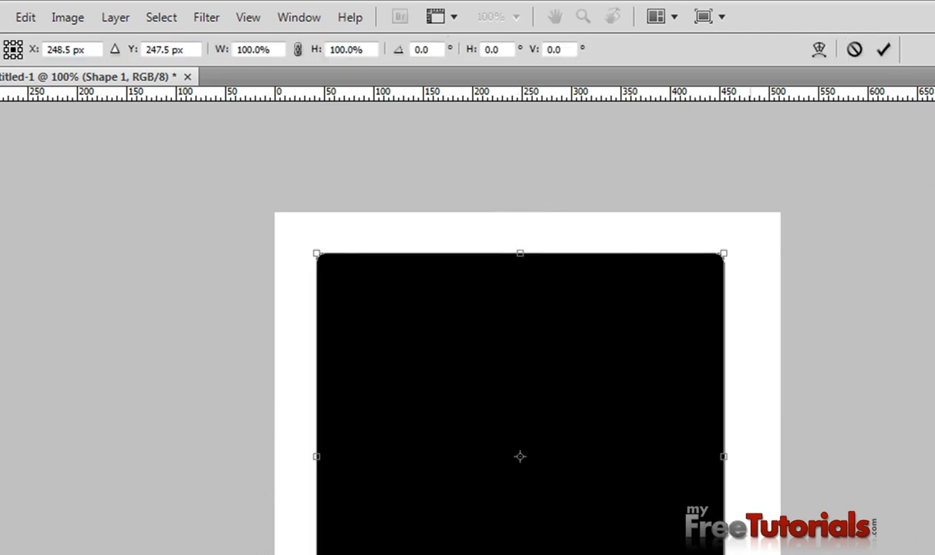
left_click_drag(722, 253, 688, 288)
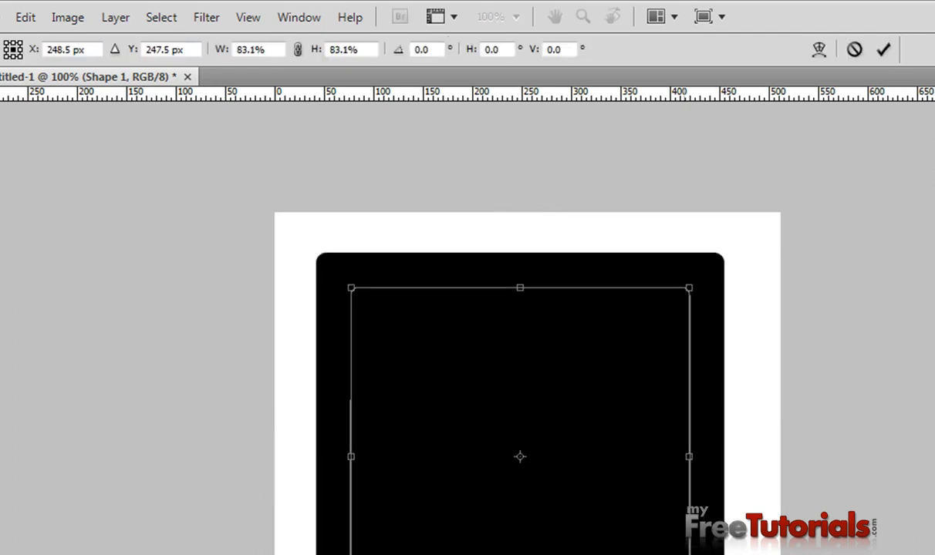
key("Return")
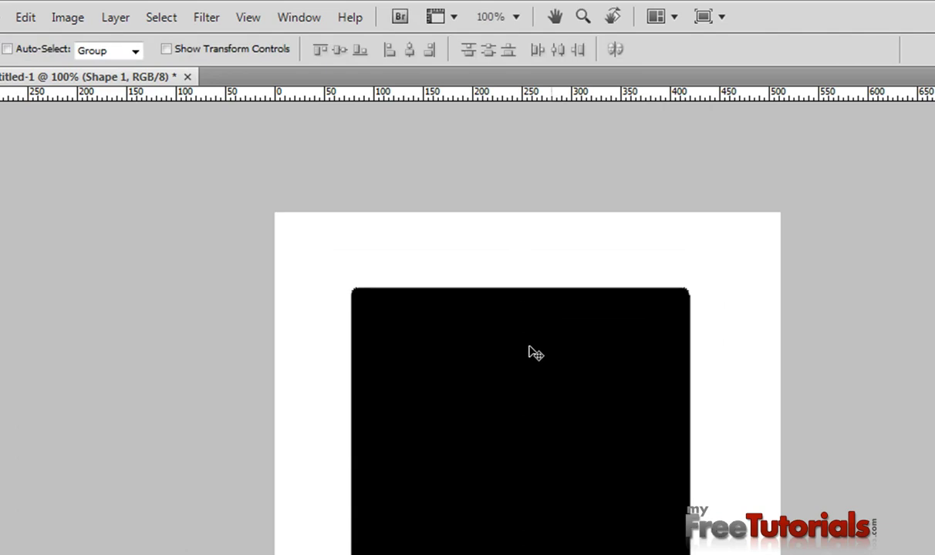
Rotate the shape 45° into a diamond and nudge it into position.
key("ctrl+t")
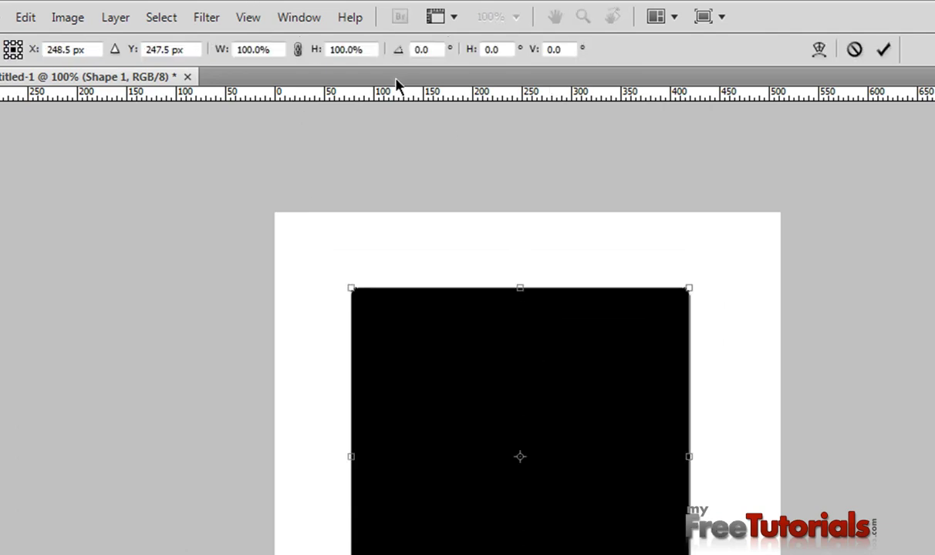
double_click(422, 49)
type("4")
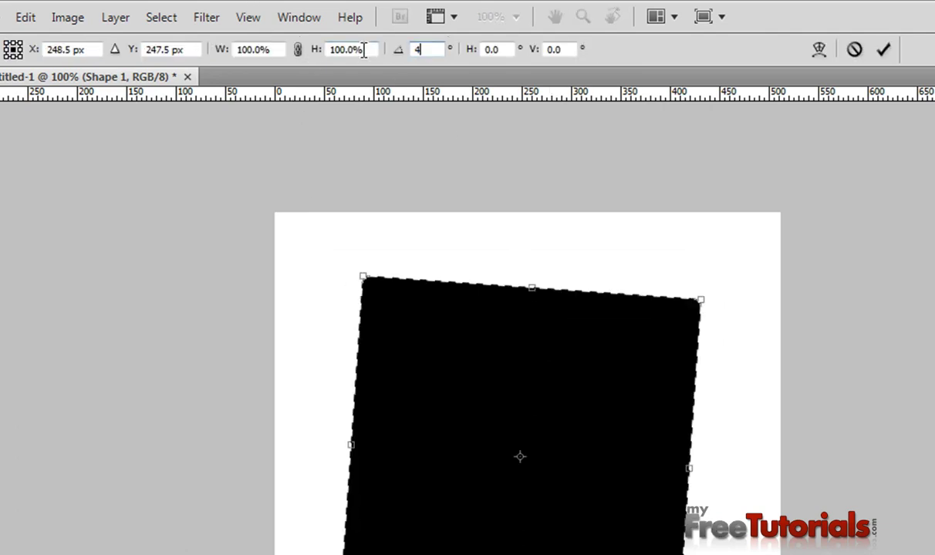
type("5")
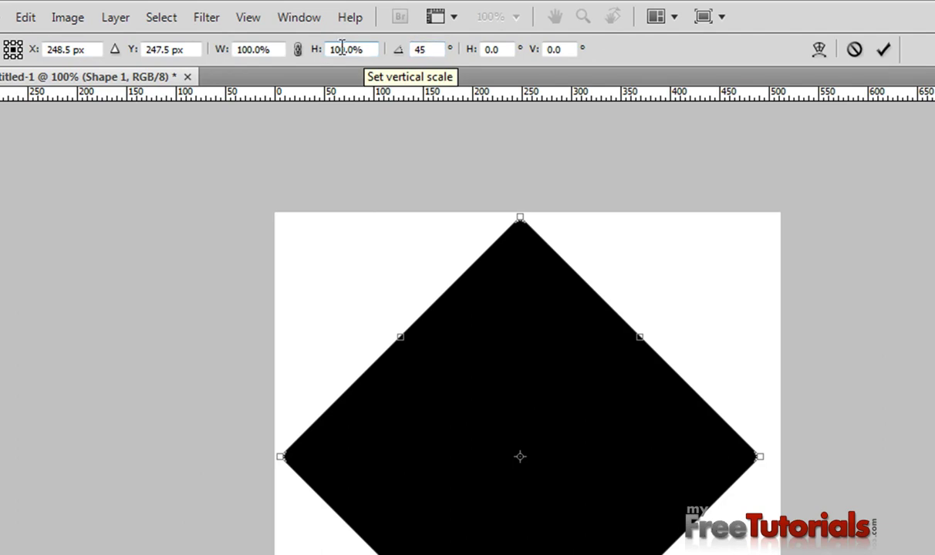
key("Return")
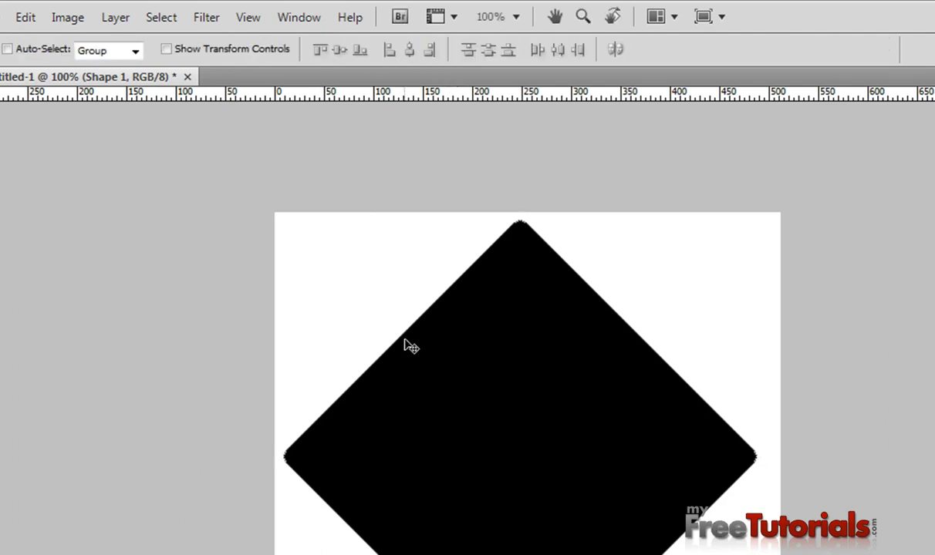
key("shift+Up")
key("shift+Right")
key("shift+Down")
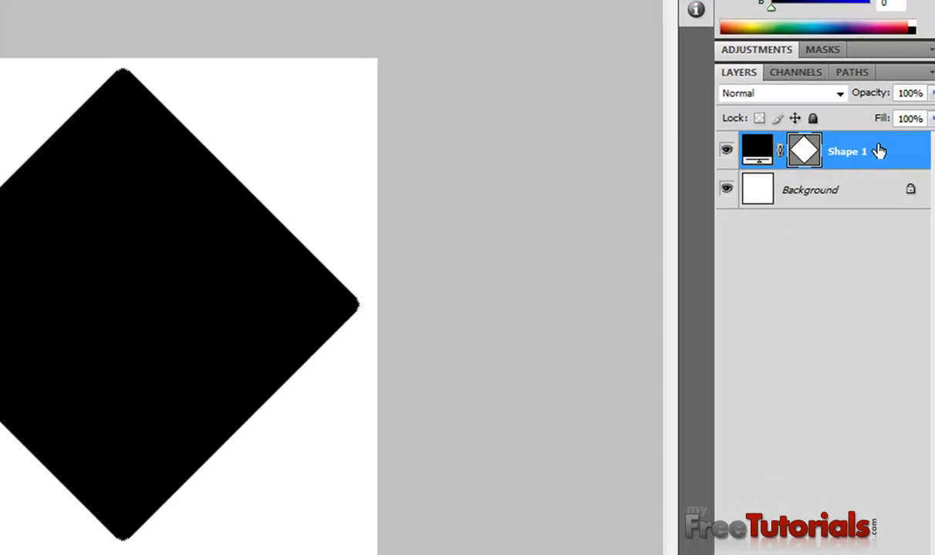
Open Shape 1's blending options and turn off Blend Clipped Layers as Group.
right_click(880, 150)
left_click(789, 166)
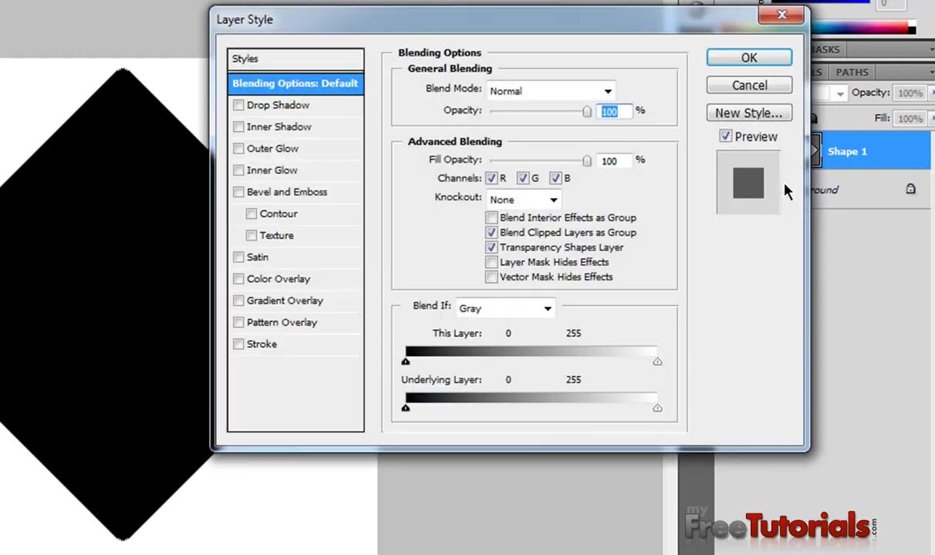
left_click(491, 232)
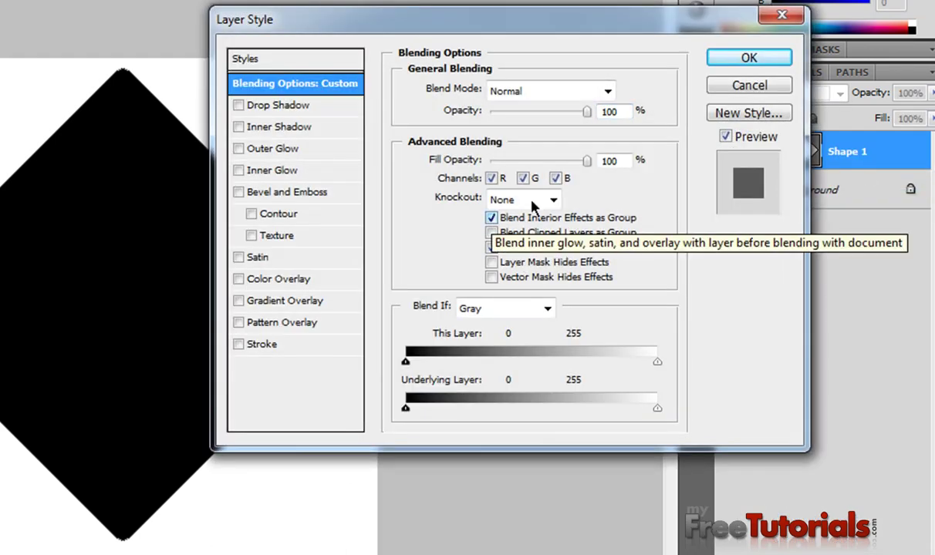
left_click_drag(455, 40, 567, 63)
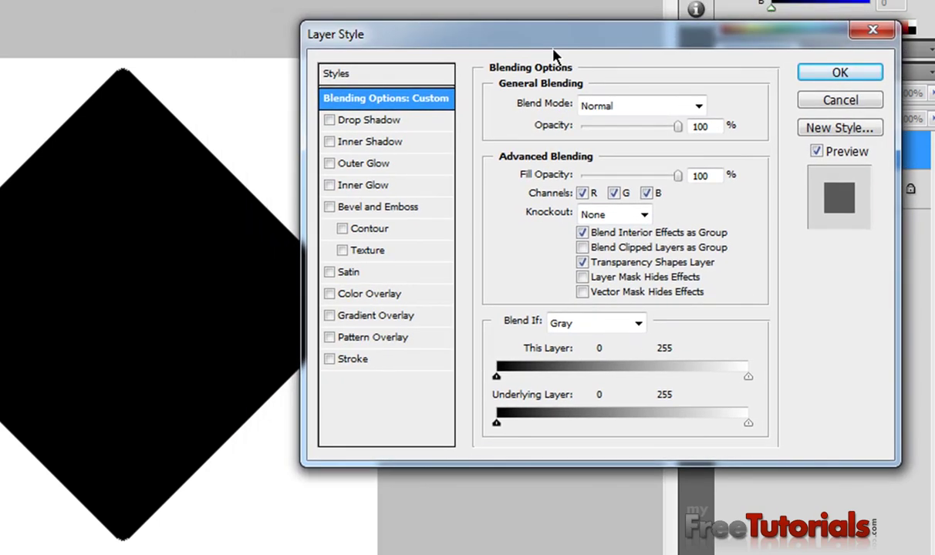
Add a Drop Shadow with angle 90°, distance 16 px, spread 11% and size 27 px.
left_click(359, 126)
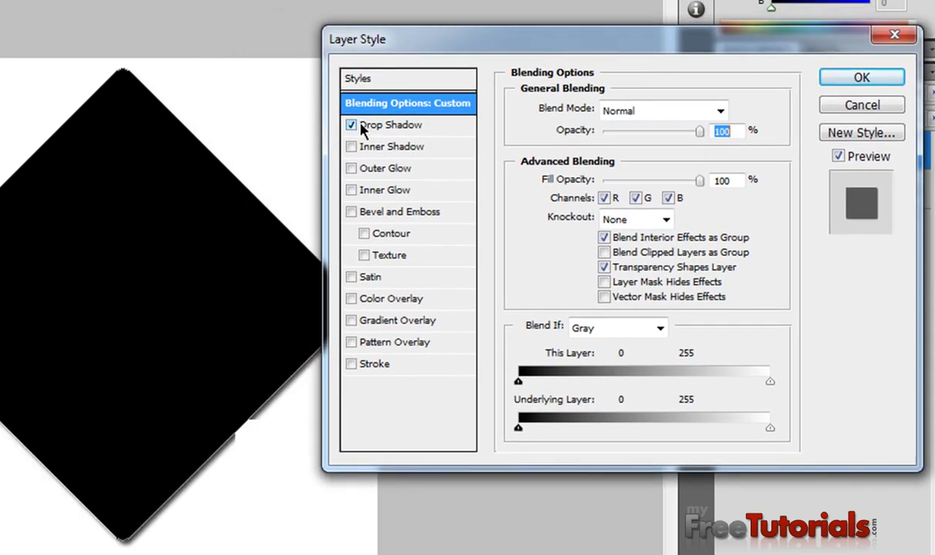
left_click(438, 127)
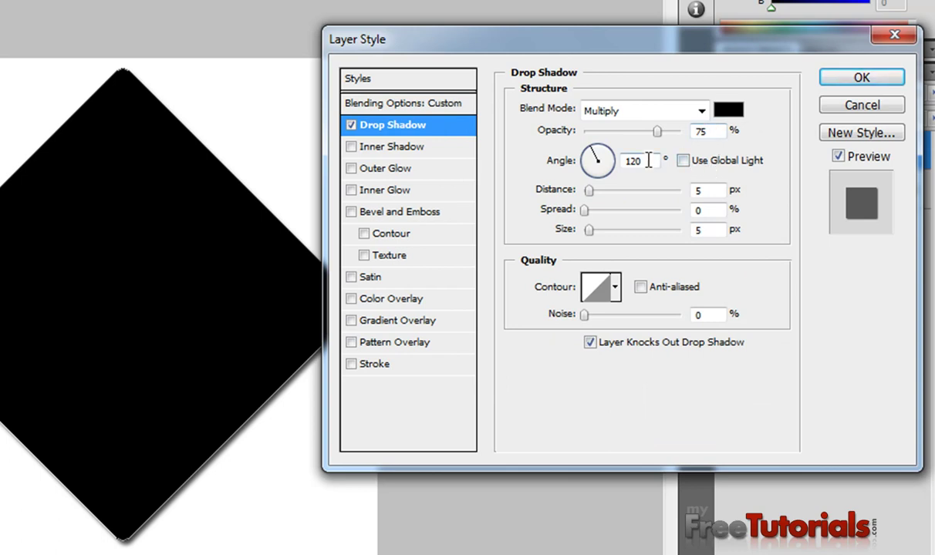
left_click_drag(649, 159, 549, 154)
type("90")
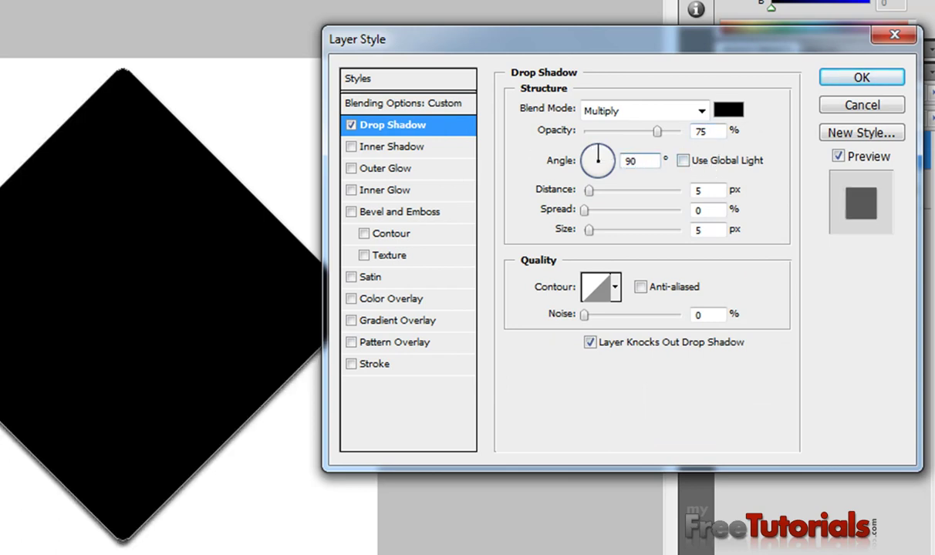
double_click(698, 190)
type("16")
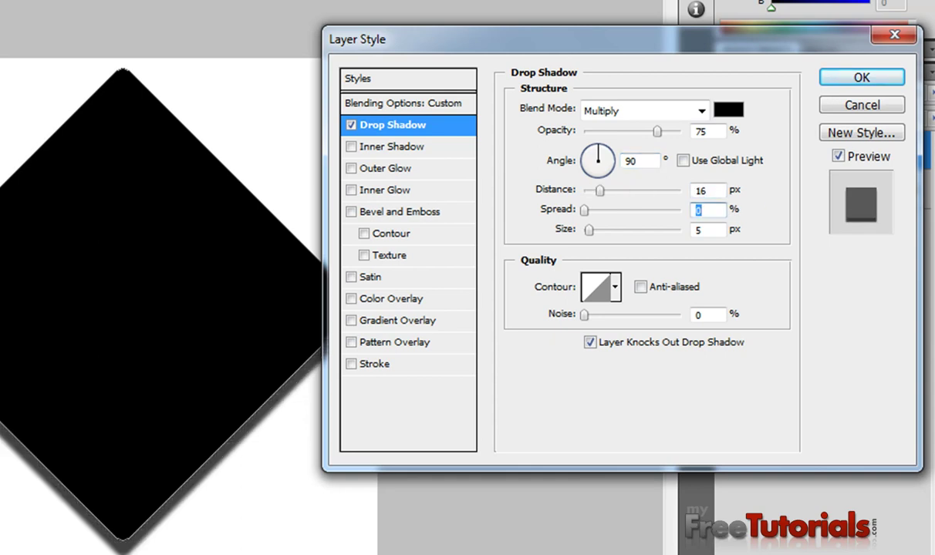
type("11")
key("Tab")
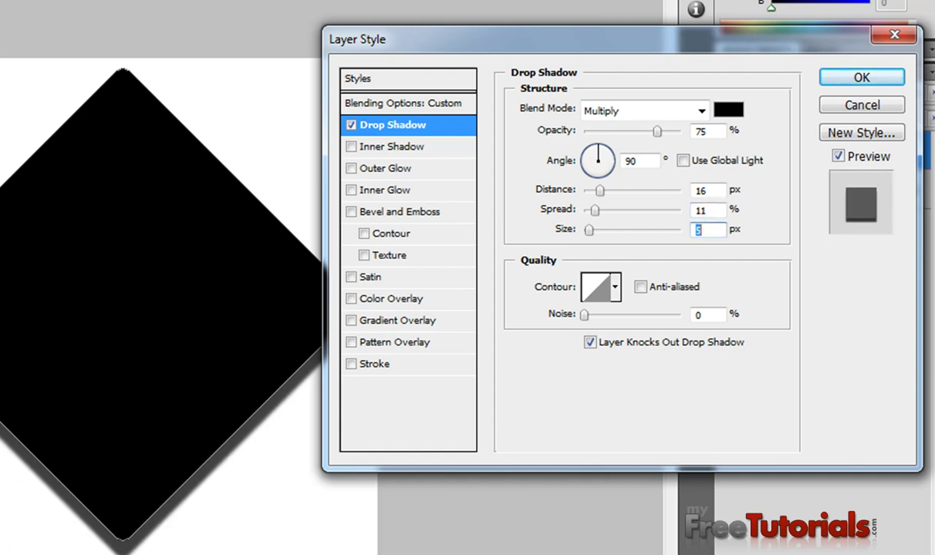
type("27")
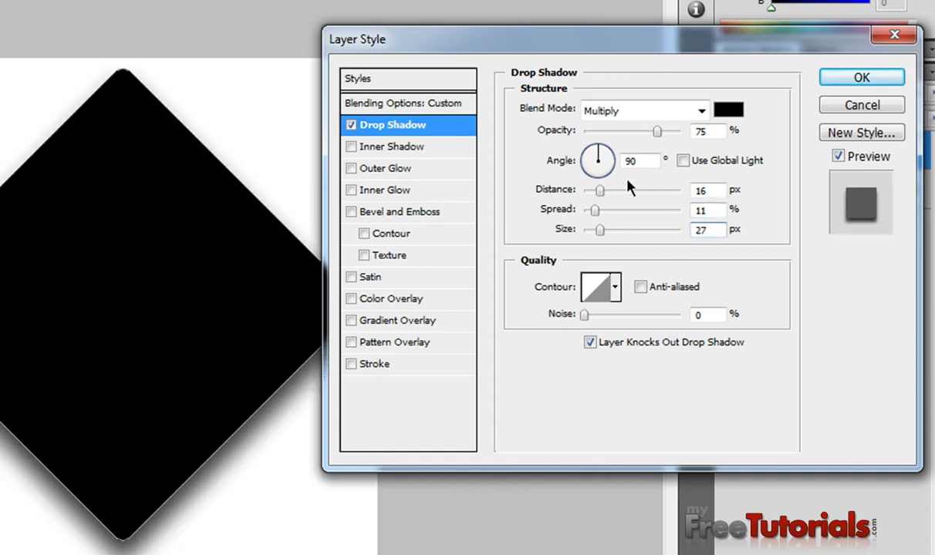
Add an Inner Shadow with angle 90°, opacity 56%, distance 0 px and size 13 px.
left_click(394, 148)
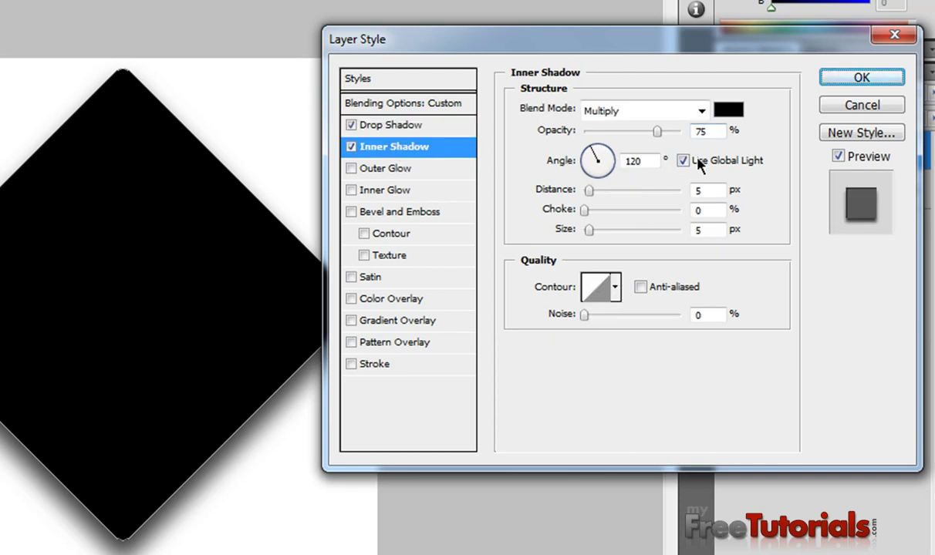
double_click(648, 161)
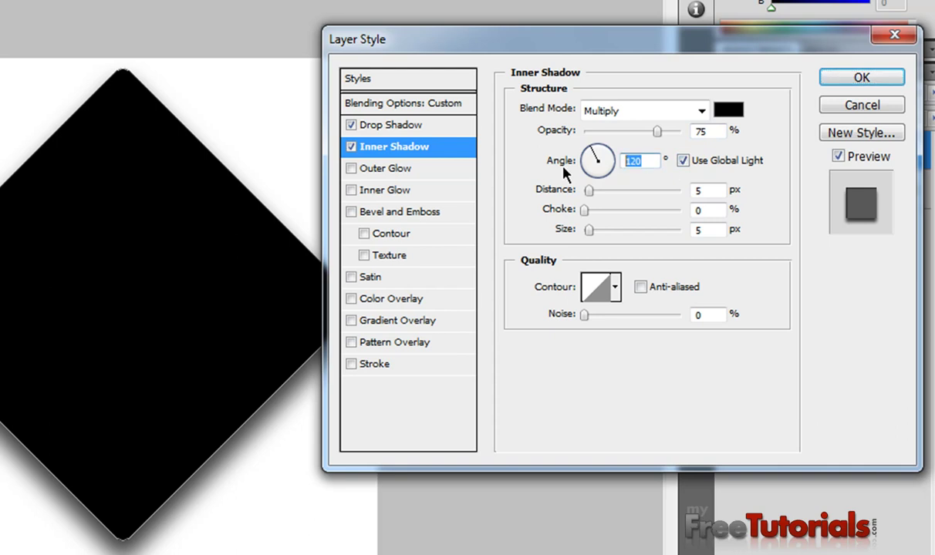
type("90")
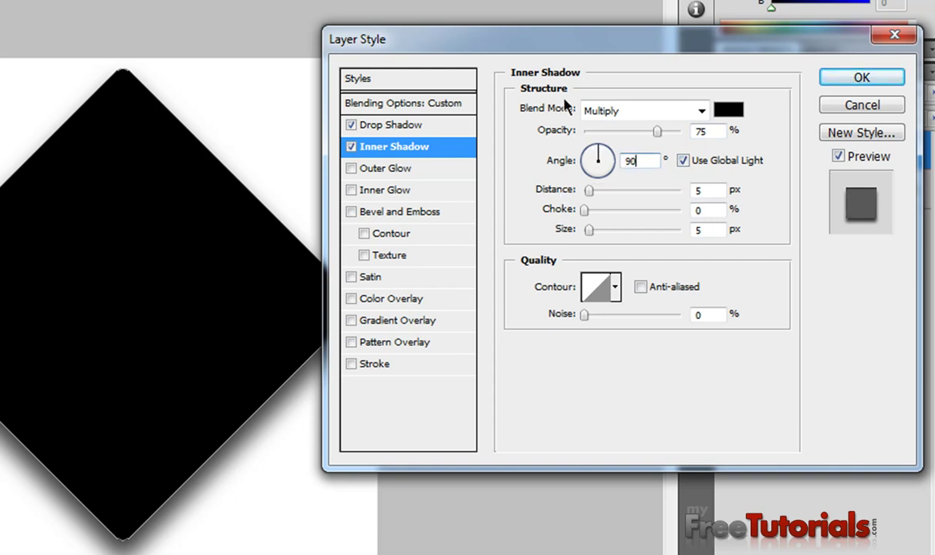
double_click(713, 132)
type("56")
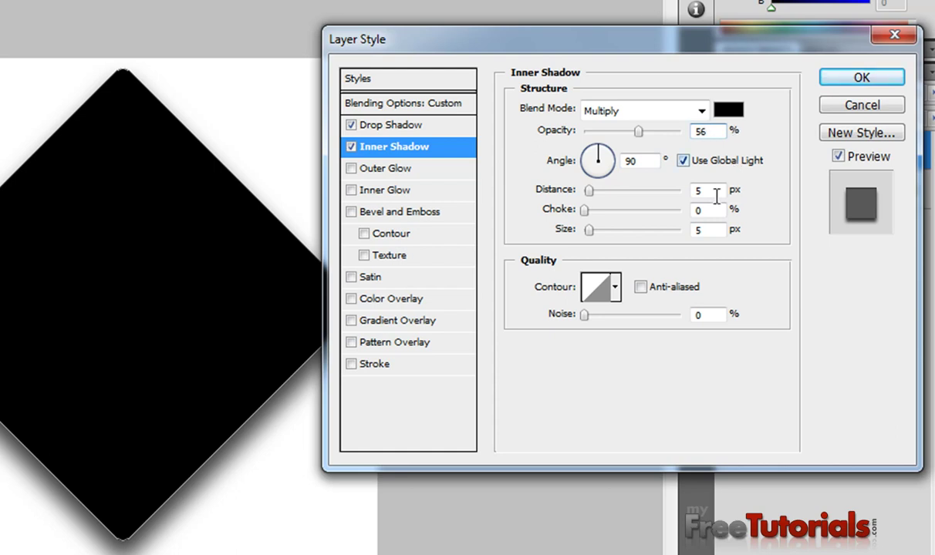
double_click(710, 190)
type("0")
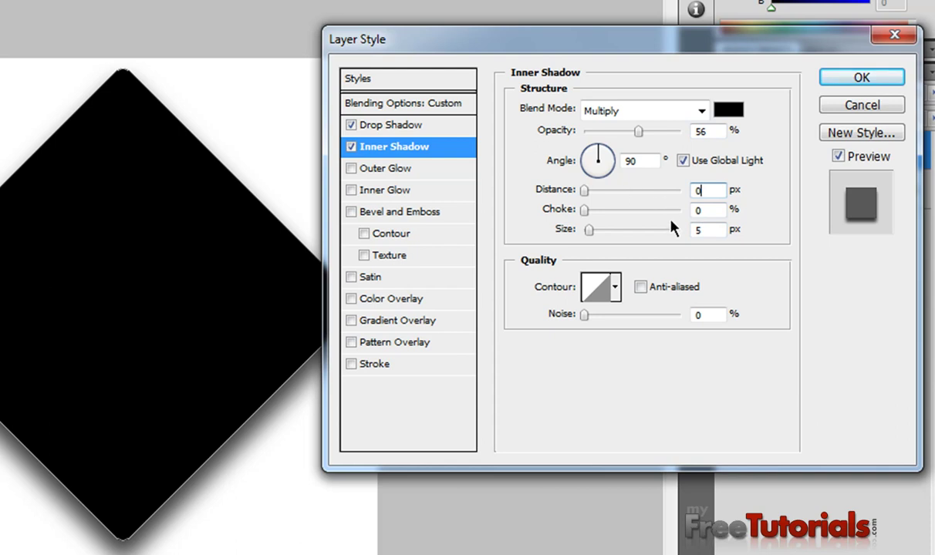
double_click(720, 231)
type("13")
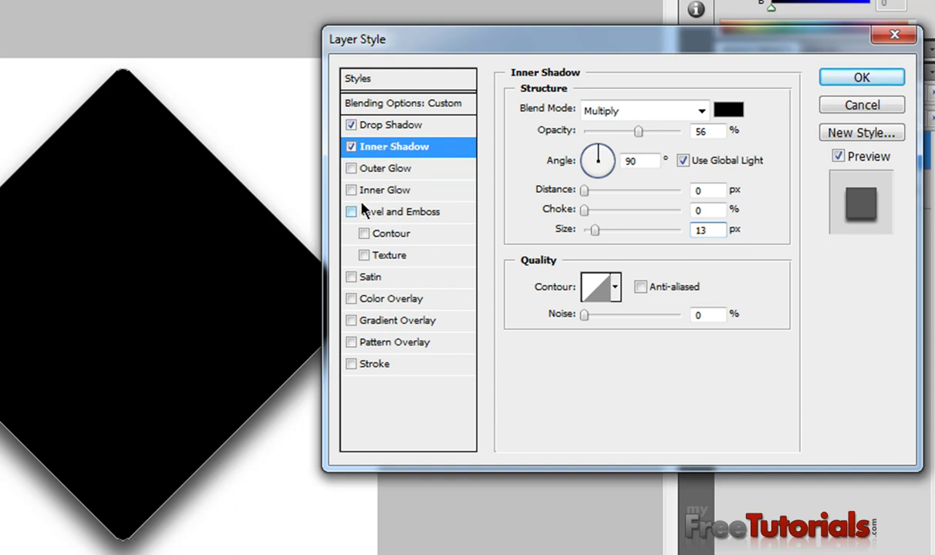
Add a black Outer Glow in Normal mode at 100% opacity.
left_click(389, 168)
left_click(628, 111)
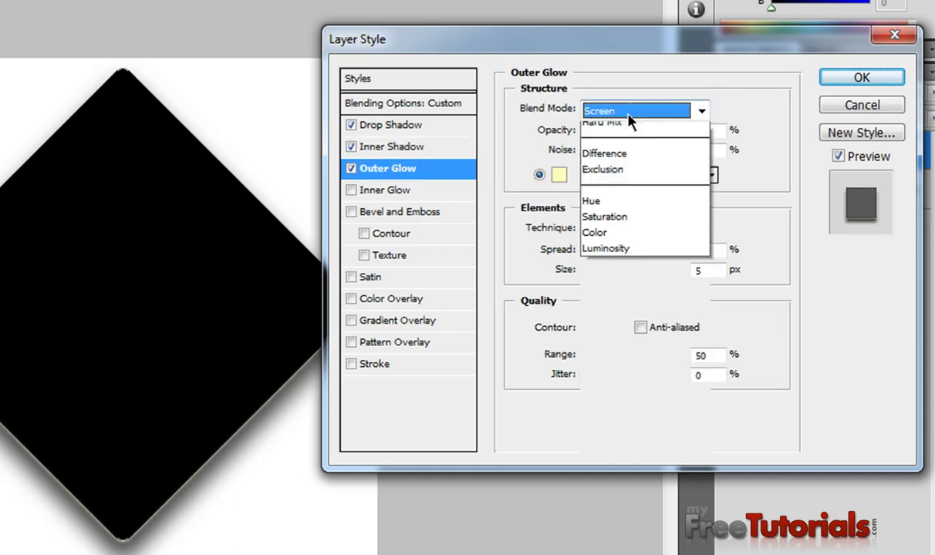
left_click(615, 131)
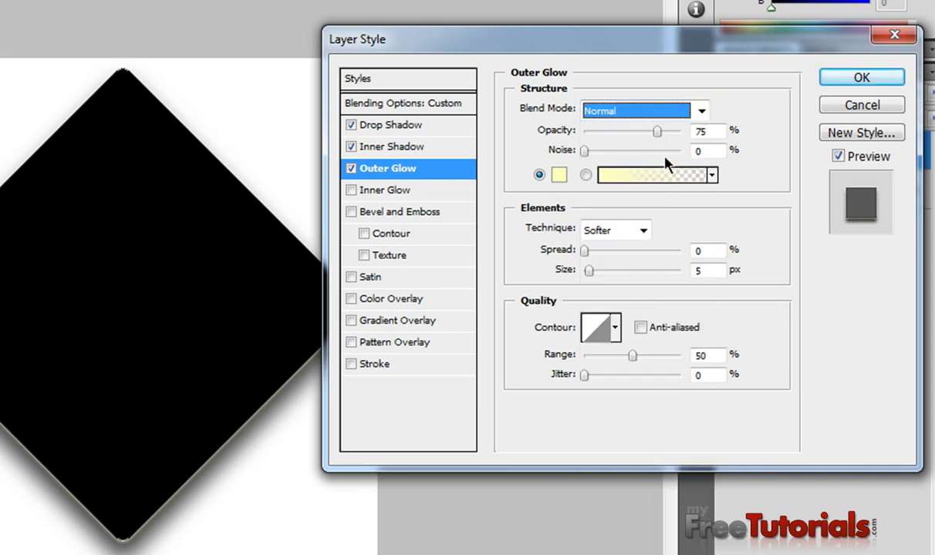
left_click_drag(650, 132, 694, 130)
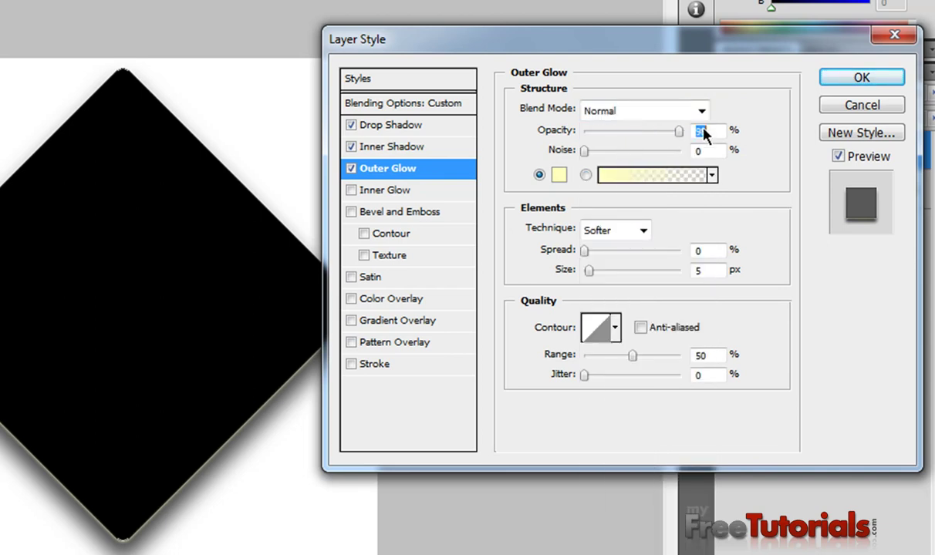
left_click(558, 176)
left_click_drag(470, 301, 376, 414)
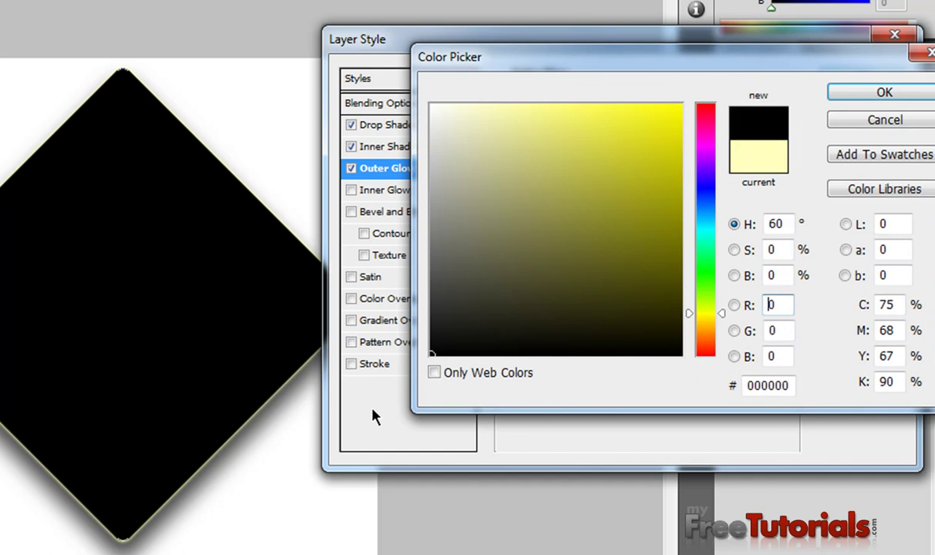
left_click(857, 93)
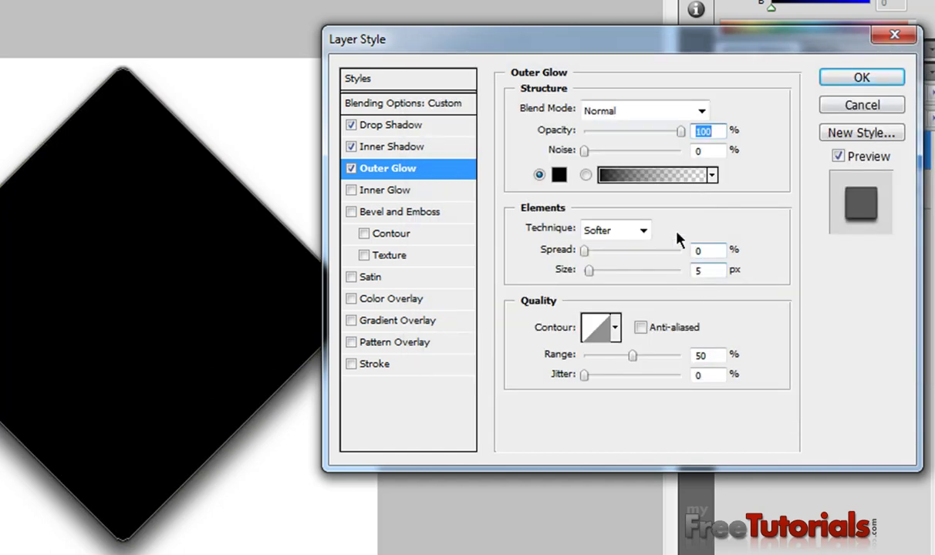
Set the outer glow spread to 74%, size 14 px and range 3%.
double_click(708, 254)
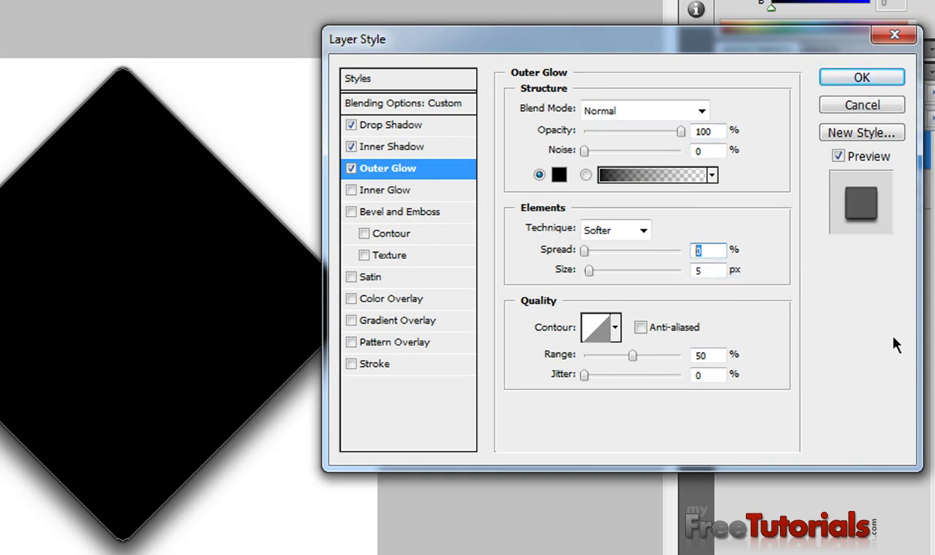
type("74")
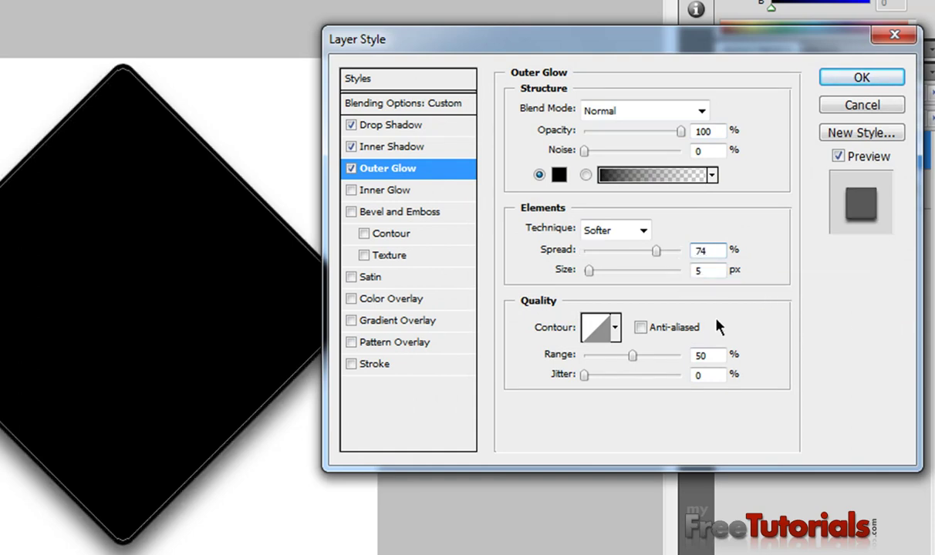
double_click(709, 274)
type("14")
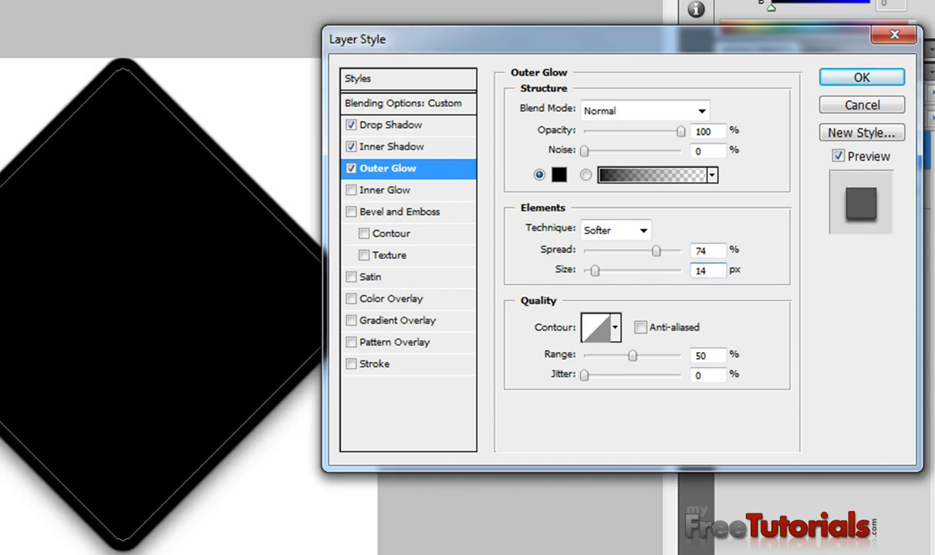
double_click(697, 357)
type("3")
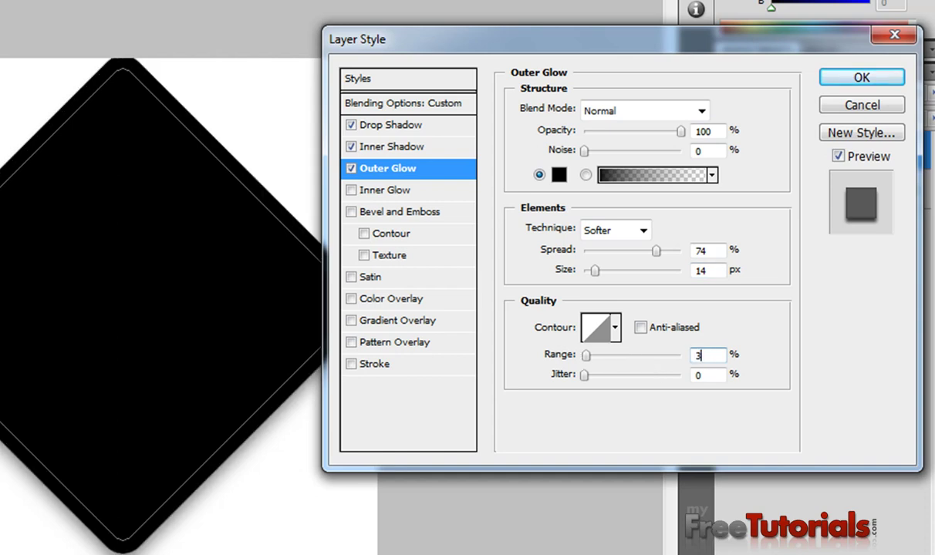
Add an Inner Glow in Overlay mode at 40% opacity.
left_click(352, 189)
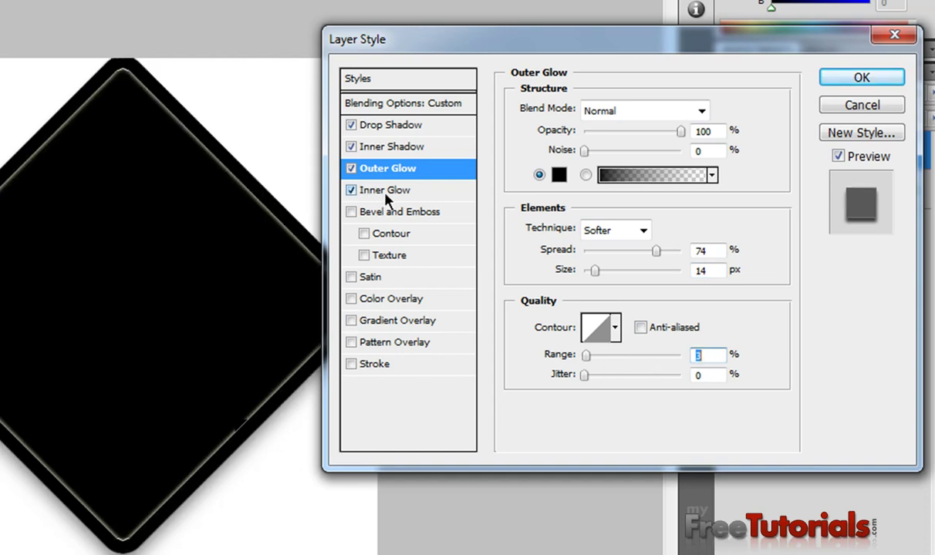
left_click(402, 193)
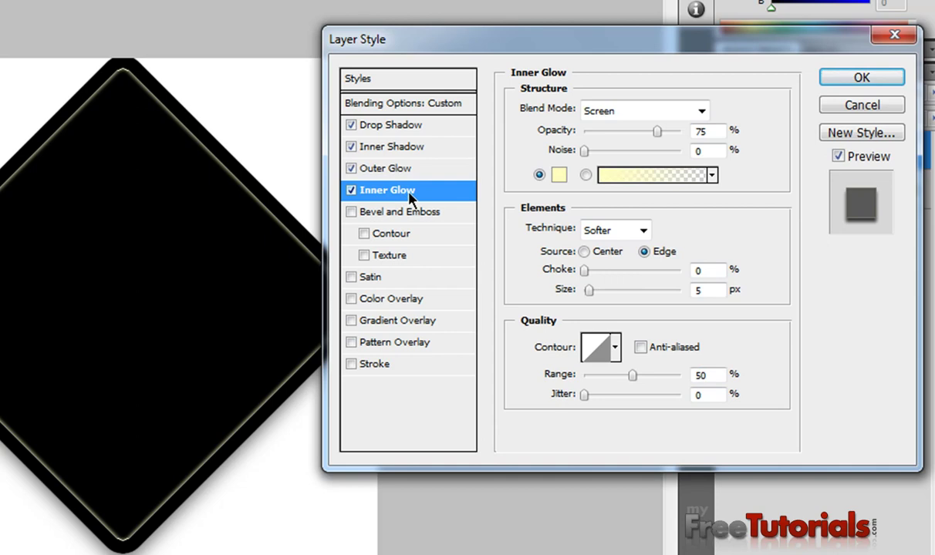
left_click(609, 113)
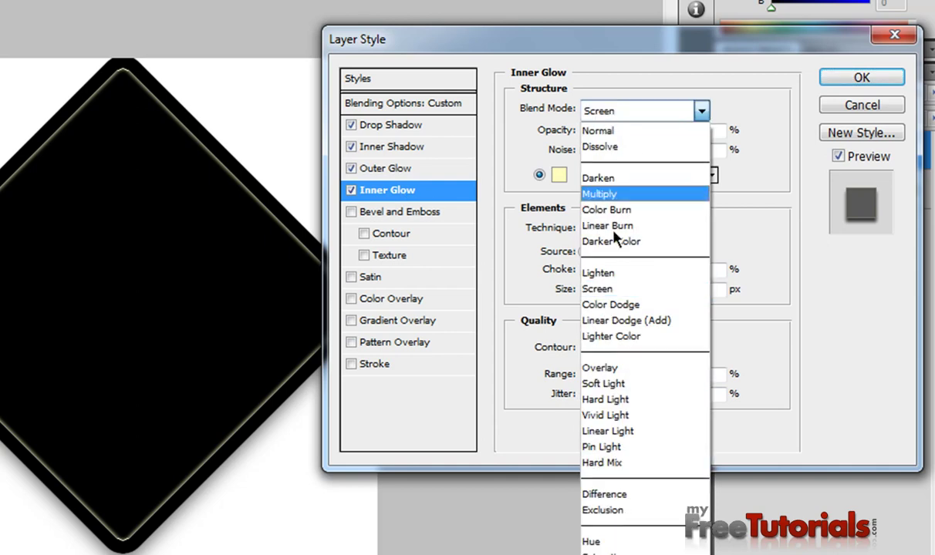
left_click(621, 368)
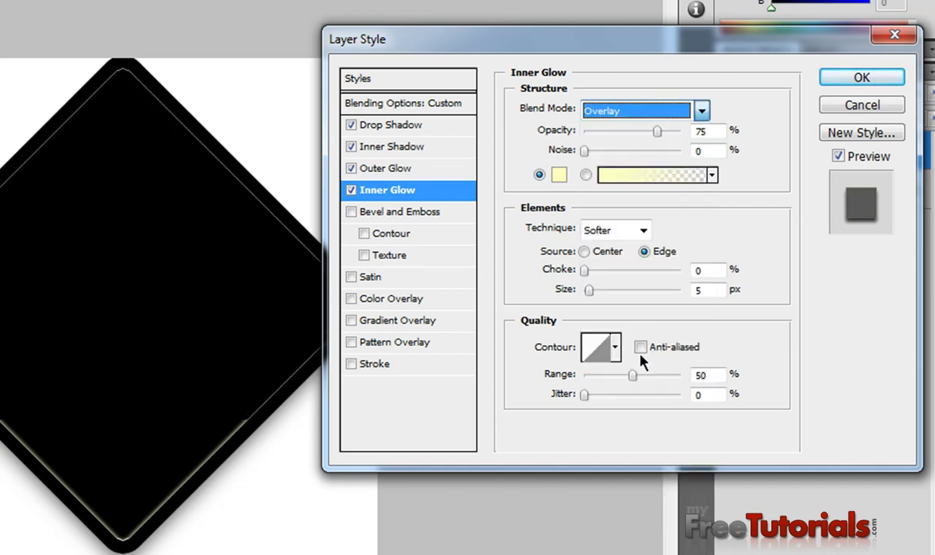
double_click(708, 135)
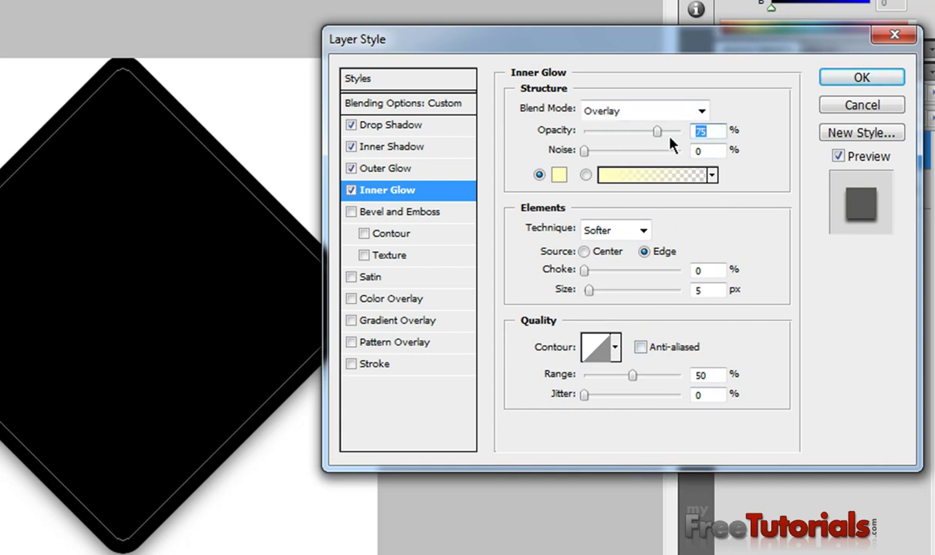
type("40")
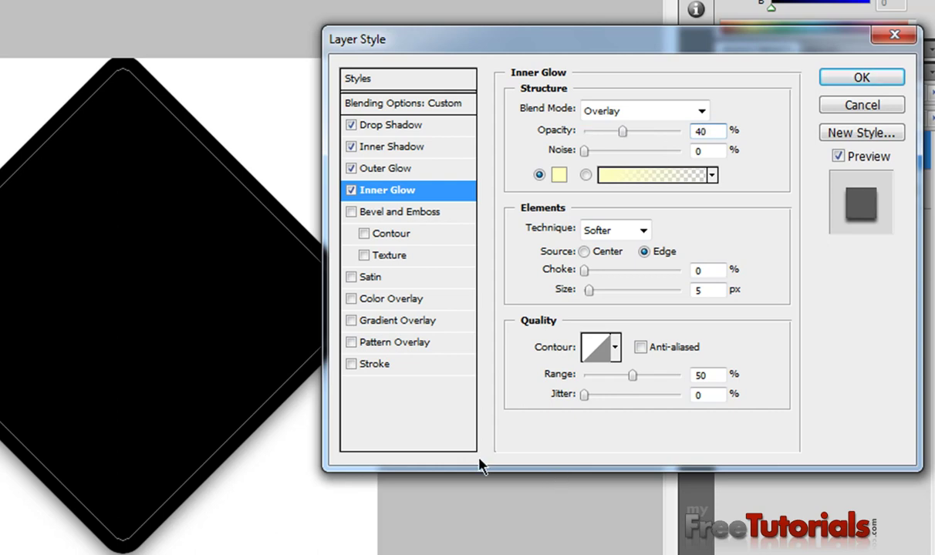
Make the inner glow white, sourced from the Center, with a 109 px size.
left_click(558, 174)
left_click_drag(521, 219, 359, 8)
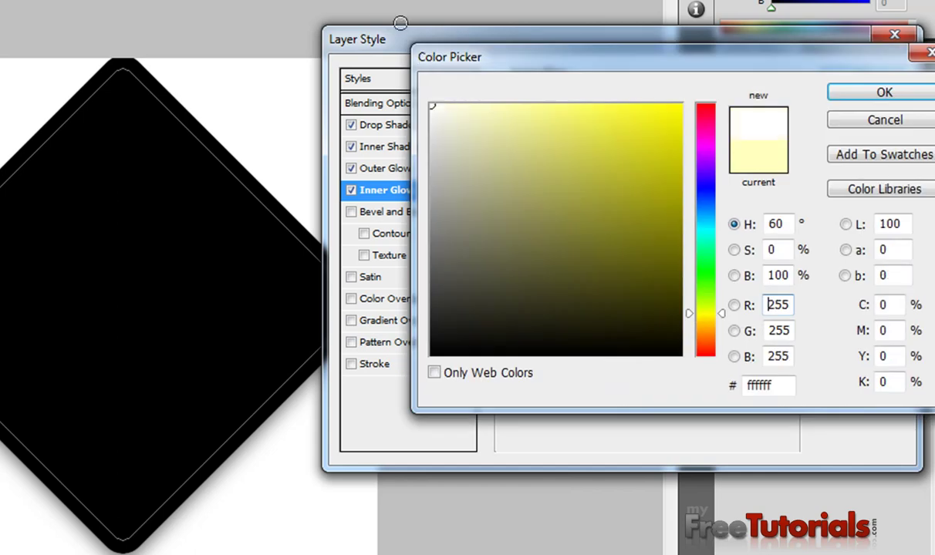
left_click(841, 92)
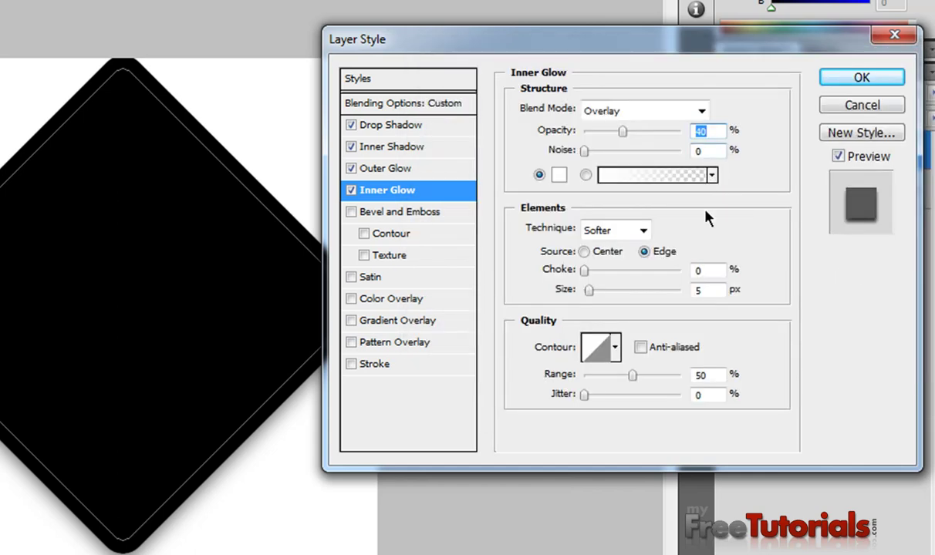
left_click(584, 252)
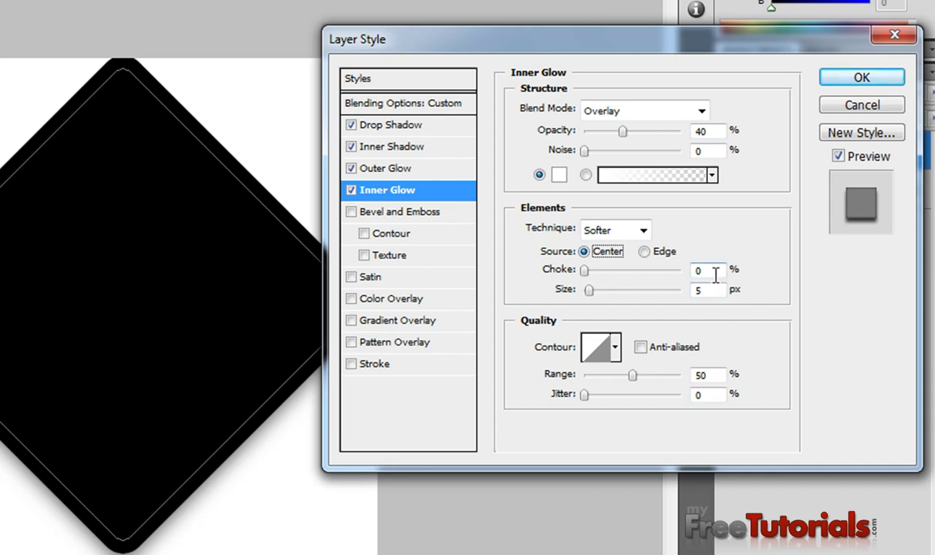
key("Tab")
key("Tab")
type("109")
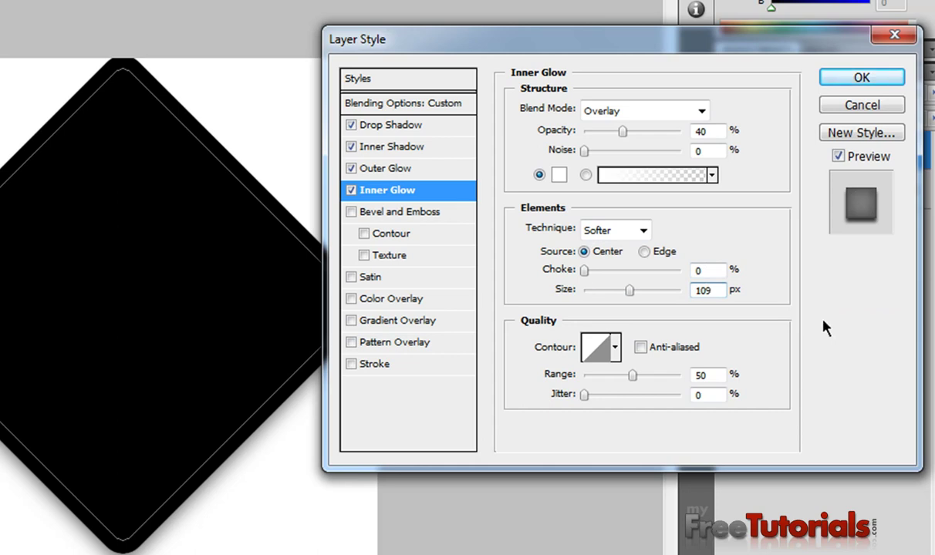
Add an Outer Bevel with 90% depth and 14 px size.
left_click(384, 211)
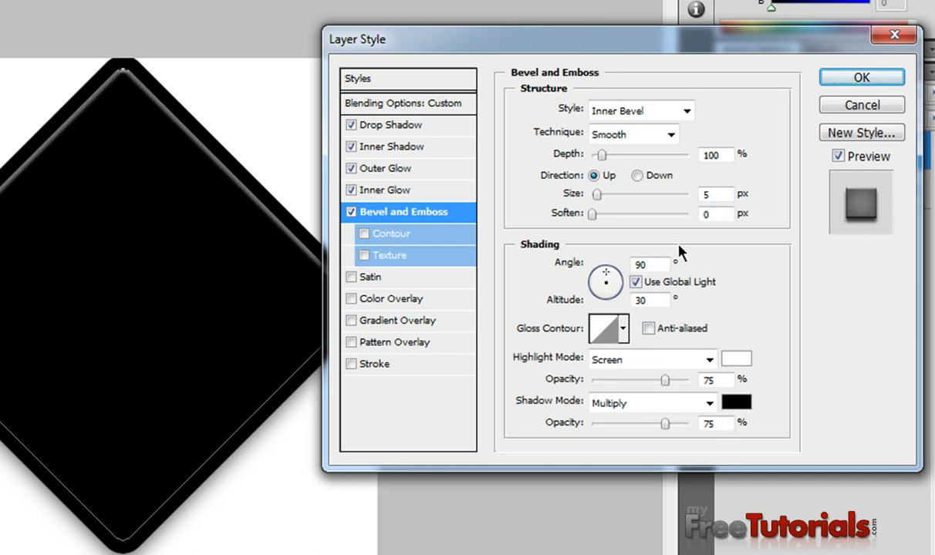
left_click(678, 112)
left_click(634, 131)
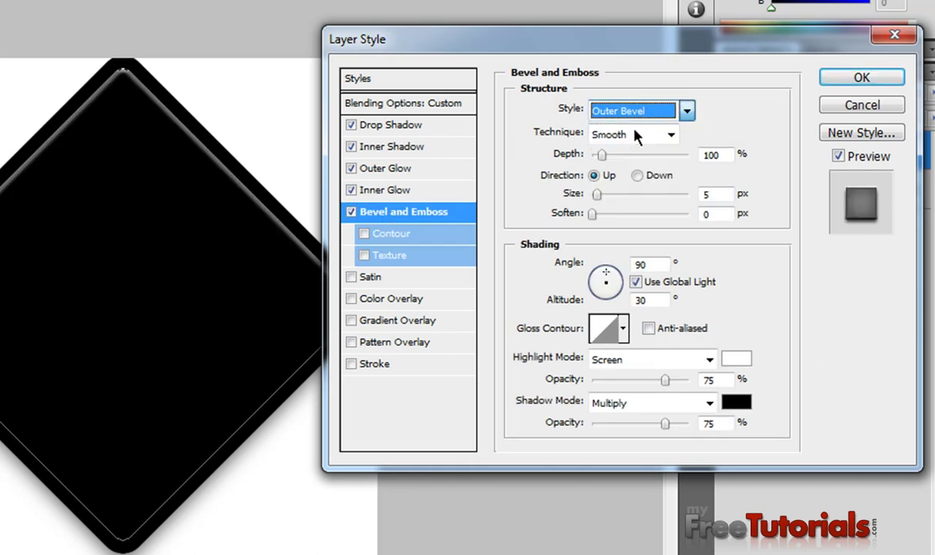
double_click(726, 155)
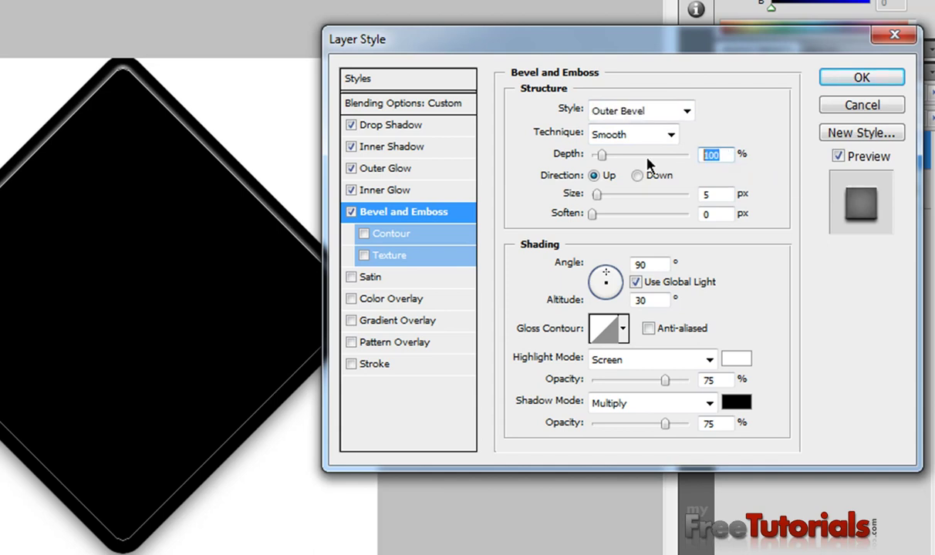
type("90")
key("Tab")
key("Tab")
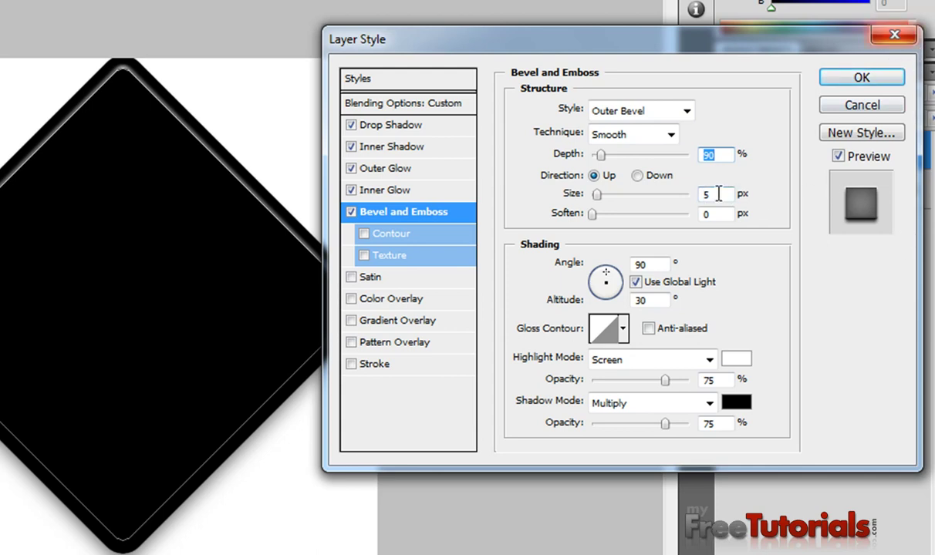
type("14")
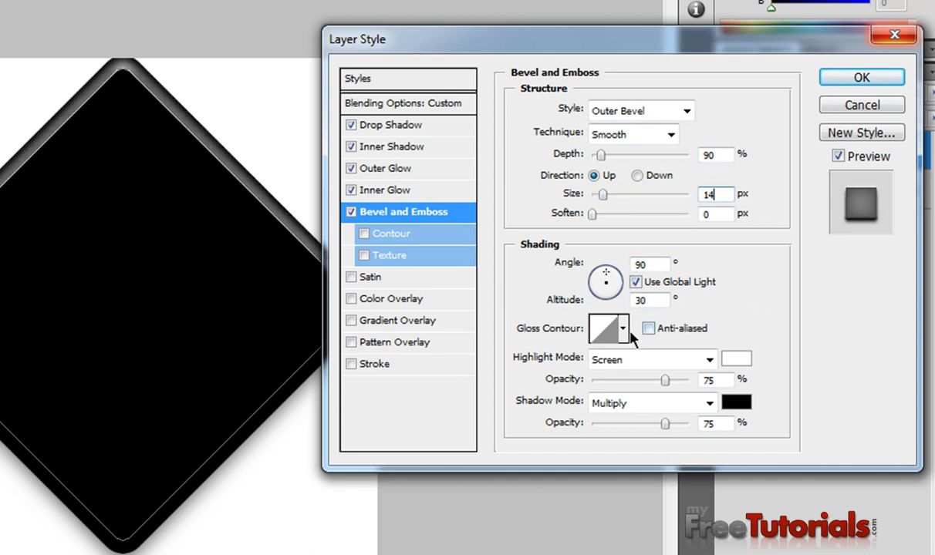
Open the Gloss Contour editor and preview several contour presets, ending on Linear.
left_click(595, 331)
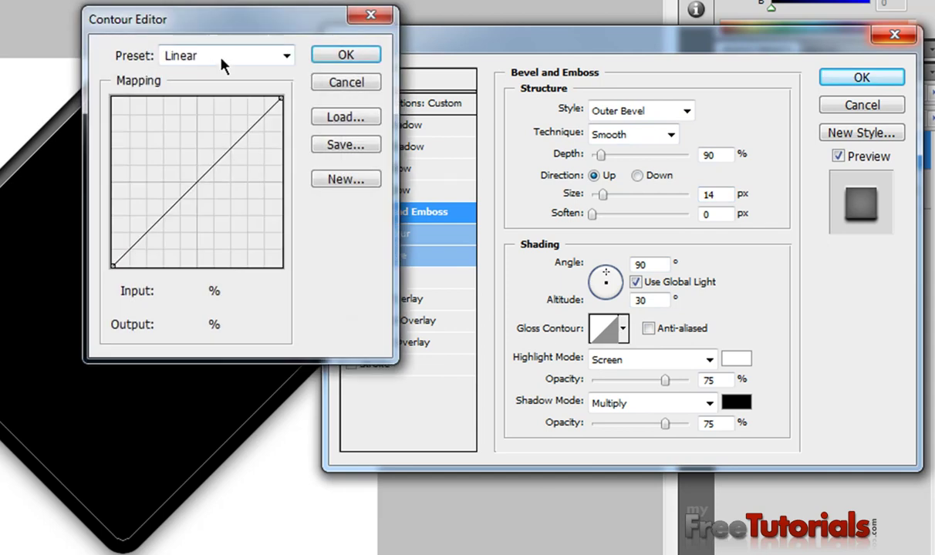
left_click(213, 54)
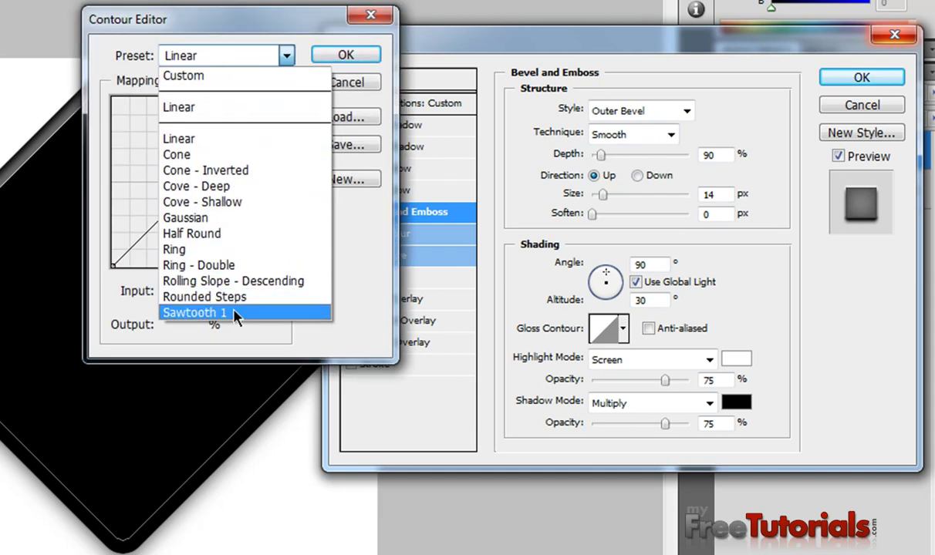
left_click(235, 312)
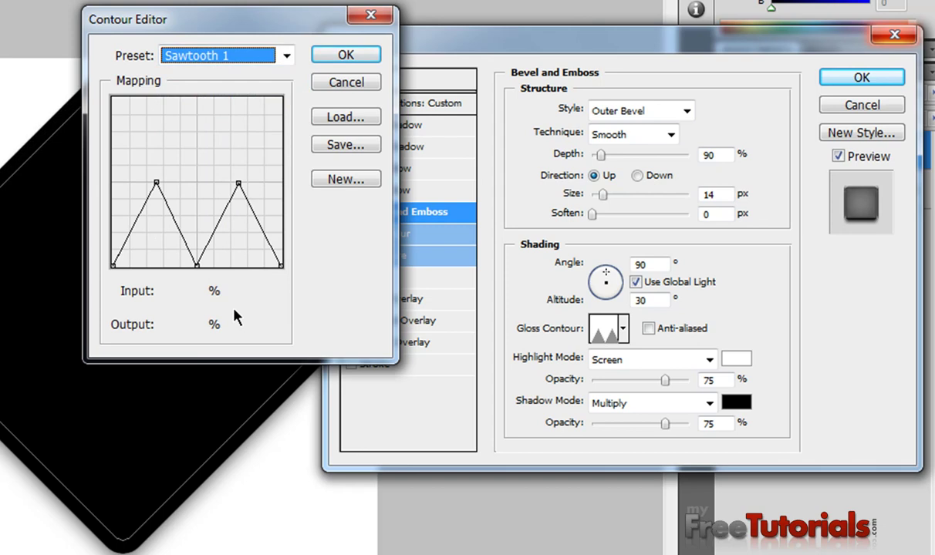
left_click(235, 67)
left_click(236, 282)
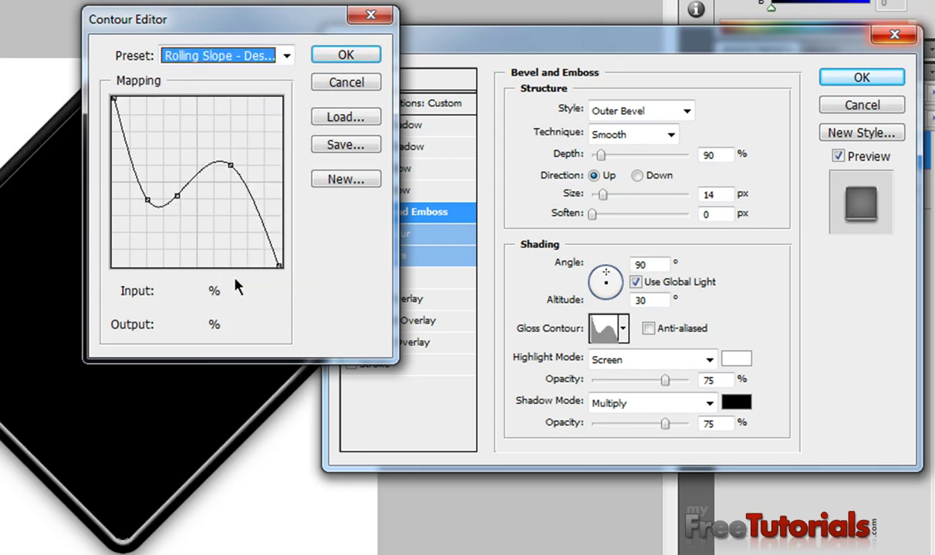
left_click(231, 55)
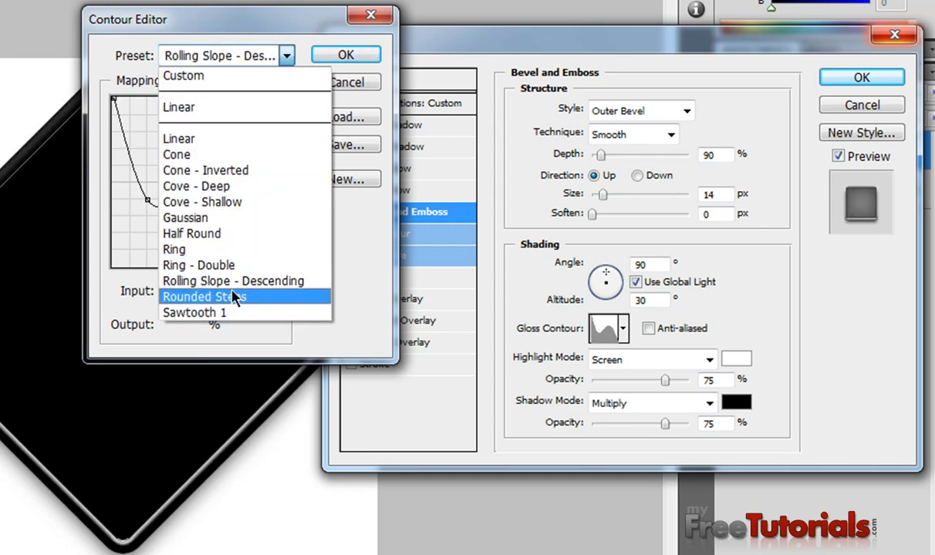
left_click(235, 299)
left_click(243, 58)
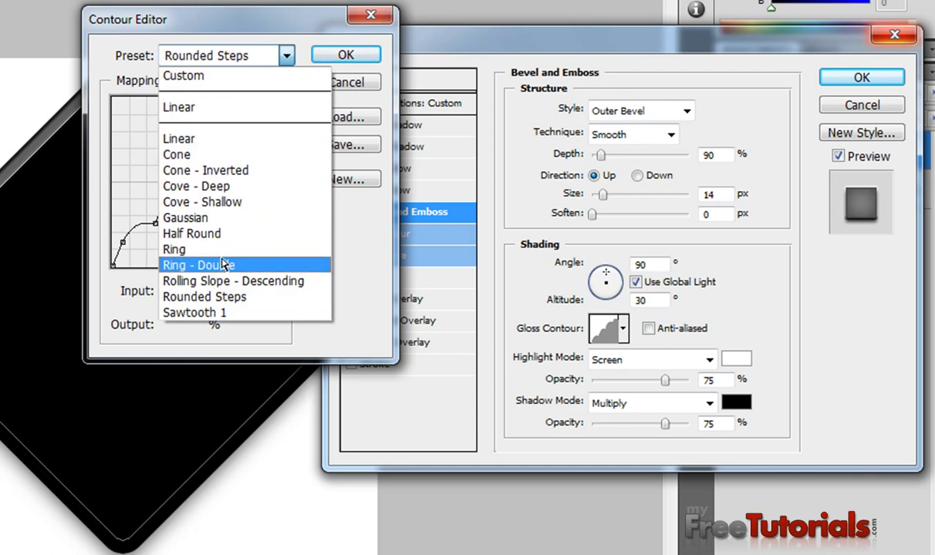
left_click(225, 283)
left_click(278, 56)
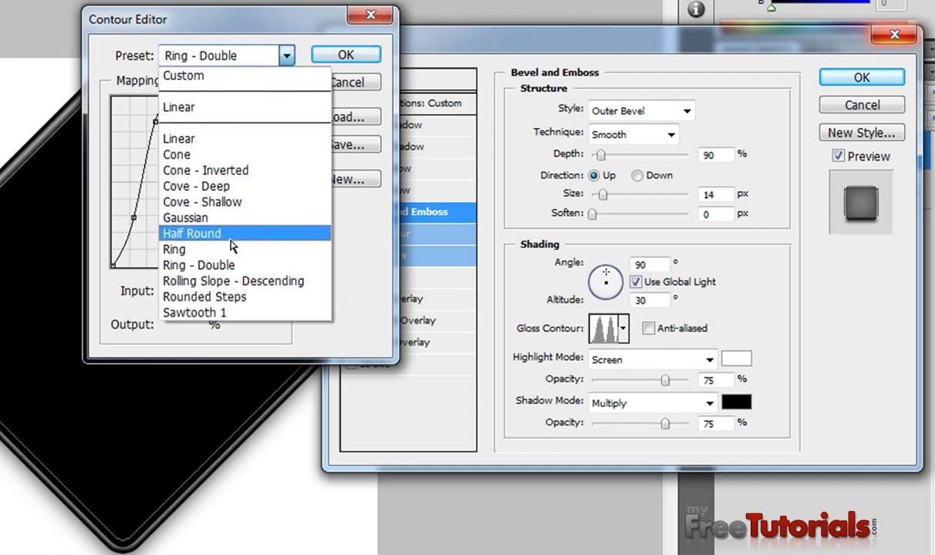
left_click(259, 236)
left_click(257, 56)
left_click(243, 212)
left_click(231, 58)
left_click(233, 184)
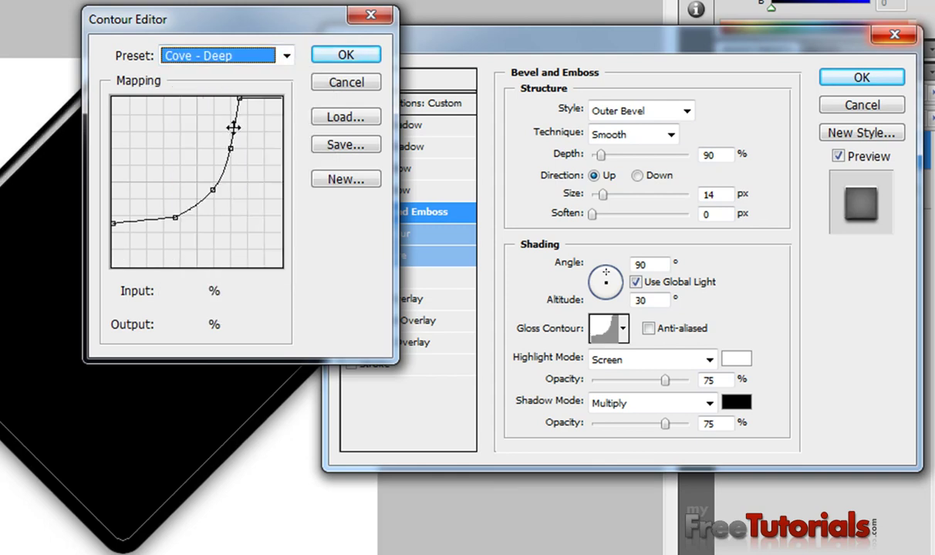
left_click(233, 62)
left_click(228, 139)
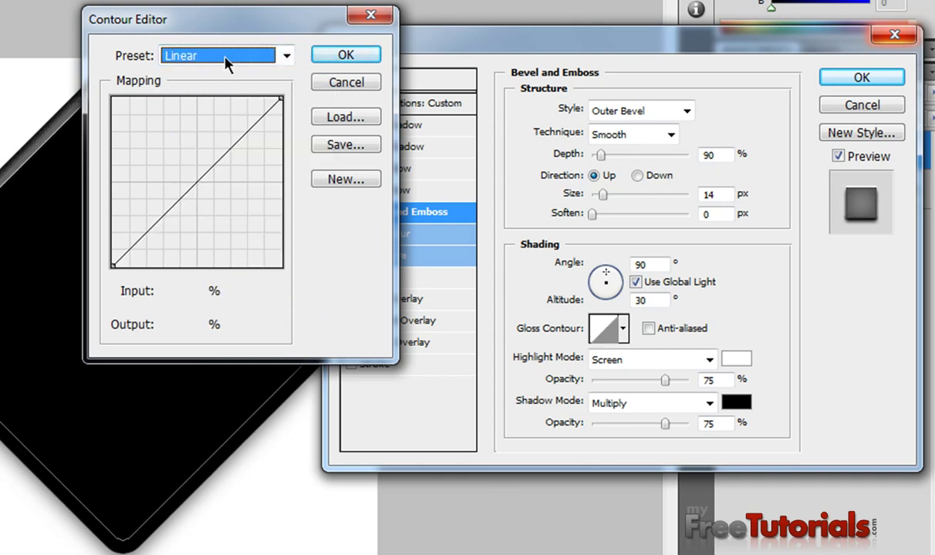
Choose the Cone contour and add curve points near 80/50 and 23/49.
left_click(228, 60)
left_click(224, 153)
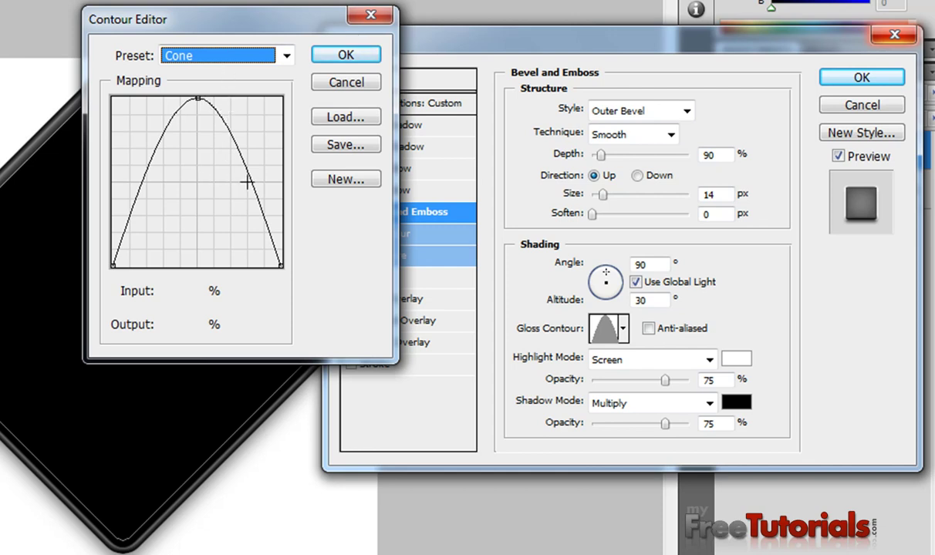
left_click_drag(249, 182, 246, 182)
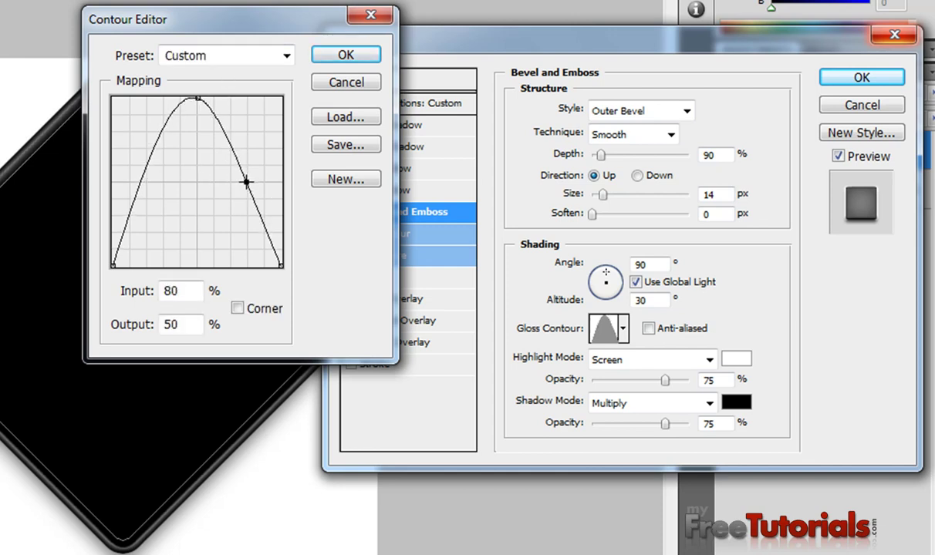
left_click_drag(152, 188, 151, 187)
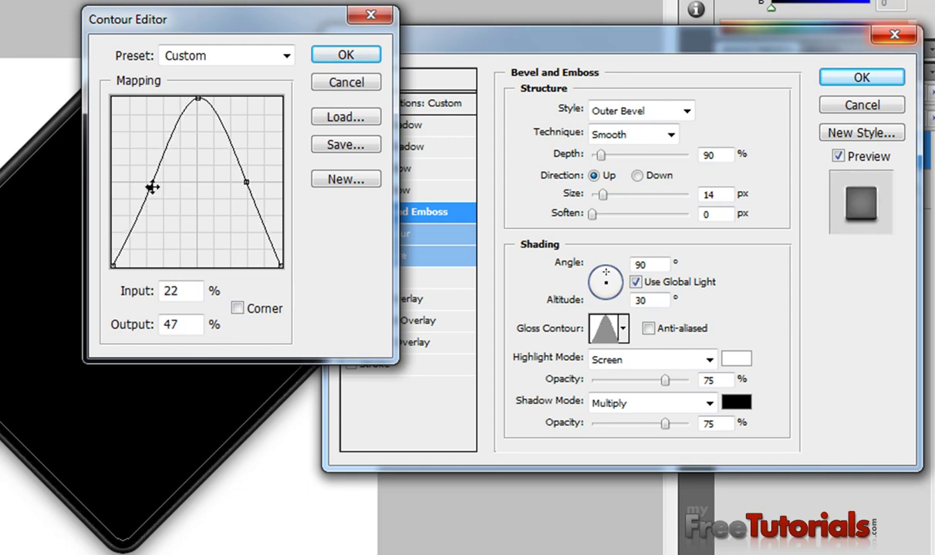
left_click_drag(152, 188, 153, 185)
Accept the custom contour and set both bevel highlight and shadow modes to Hard Light.
left_click(345, 56)
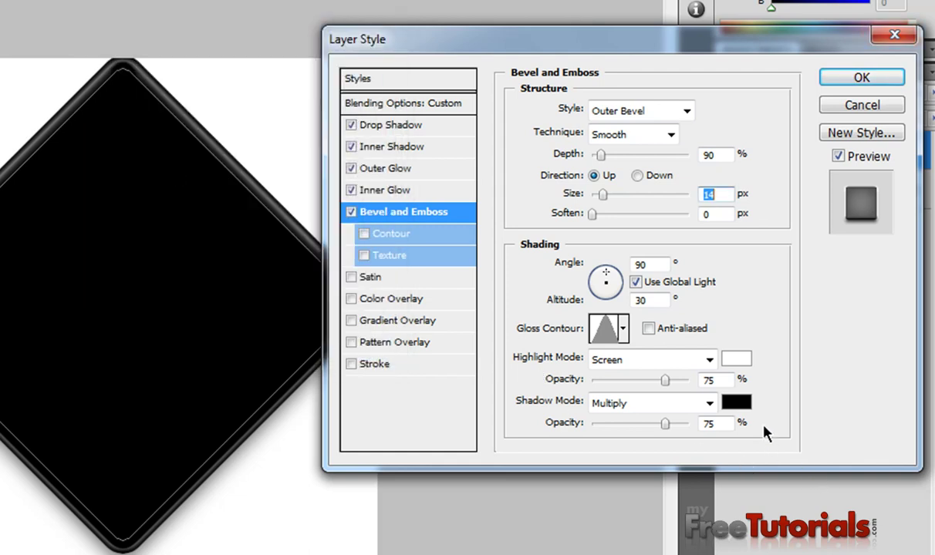
left_click(672, 360)
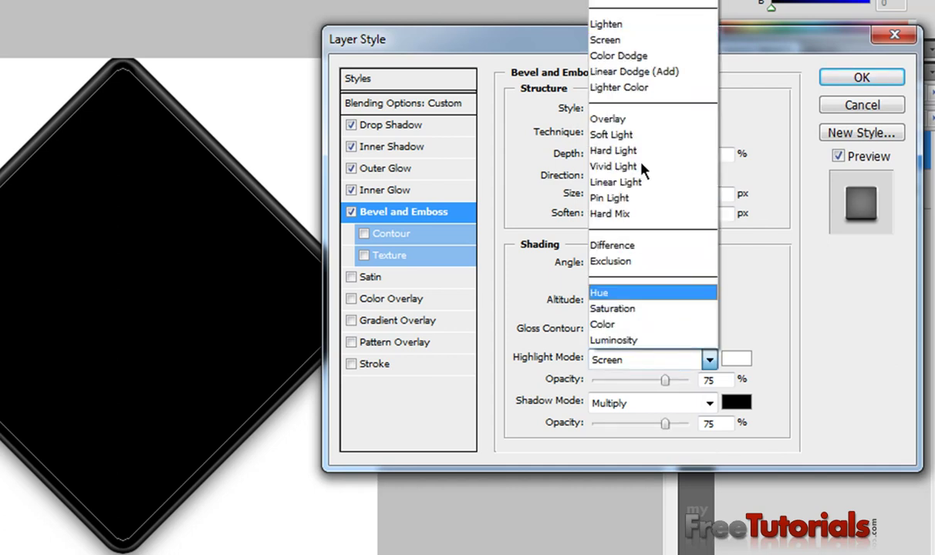
left_click(609, 146)
left_click(677, 409)
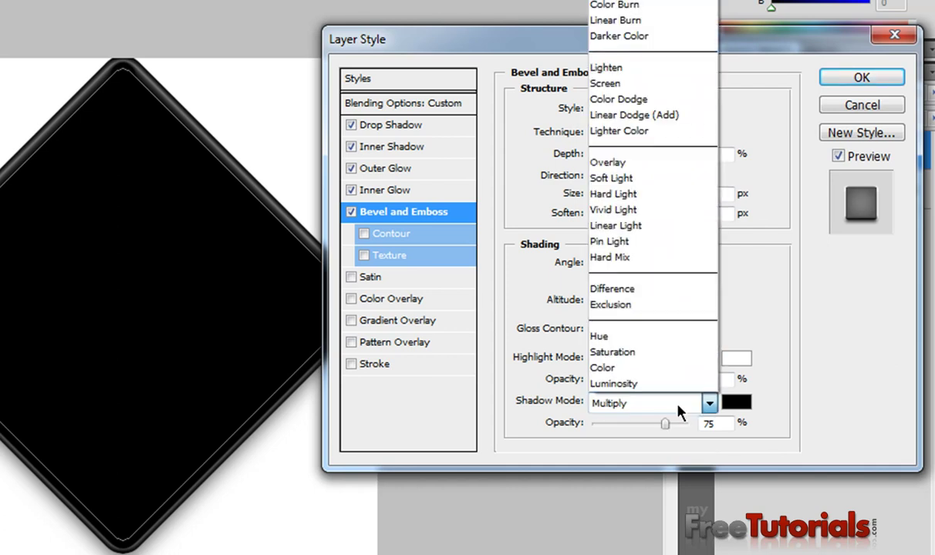
left_click(654, 198)
Set highlight opacity to 45% and shadow opacity to 18%, then enable Satin.
double_click(709, 379)
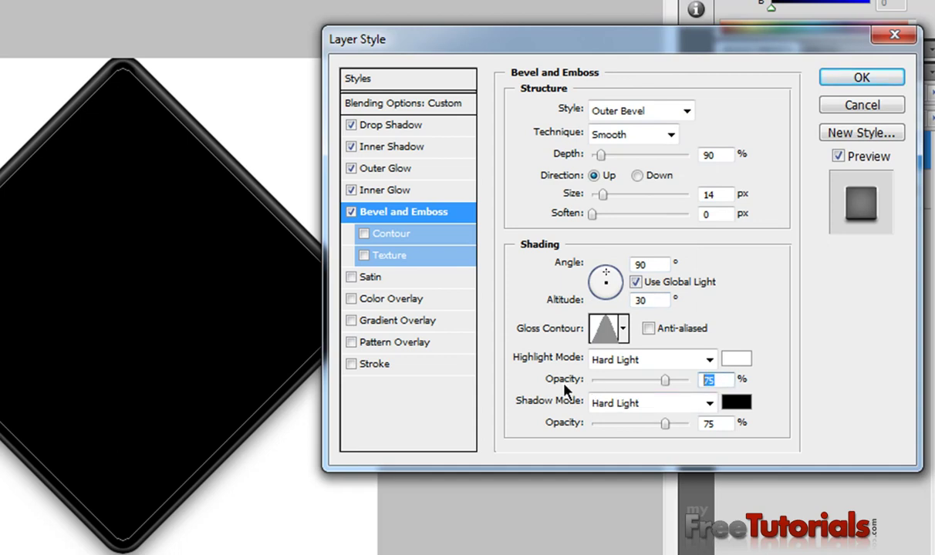
type("45")
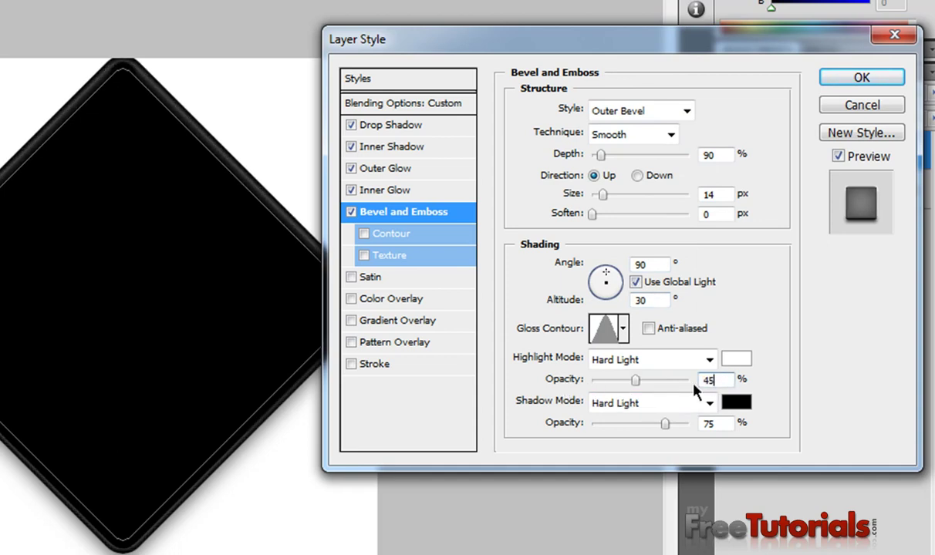
double_click(707, 423)
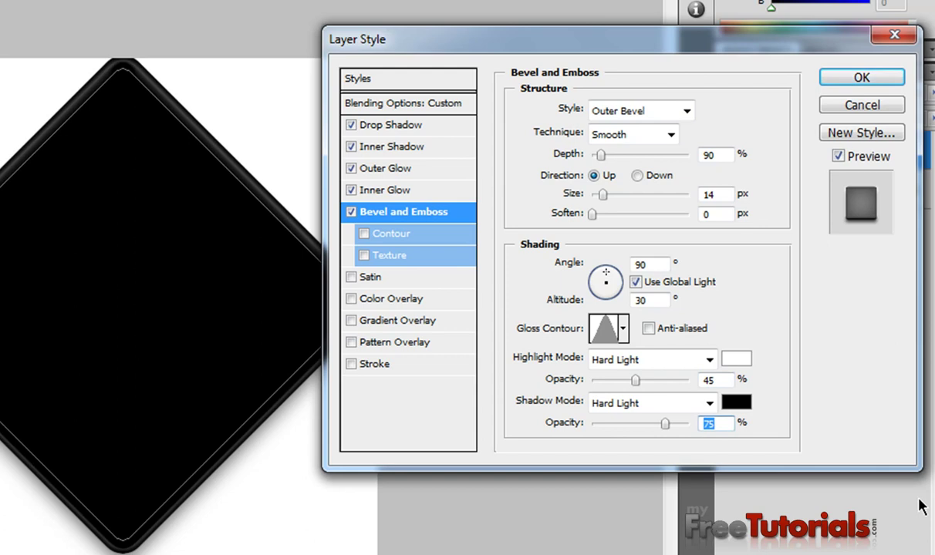
type("18")
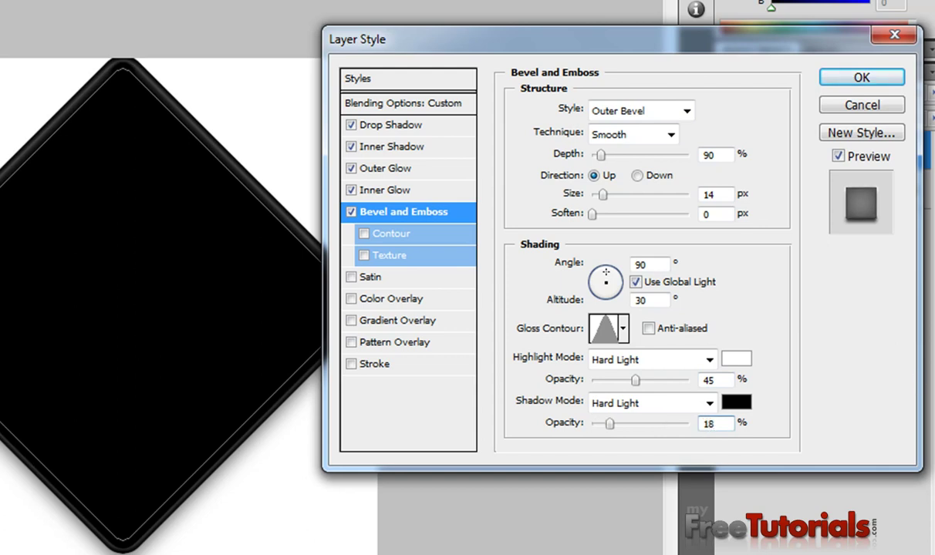
left_click(374, 279)
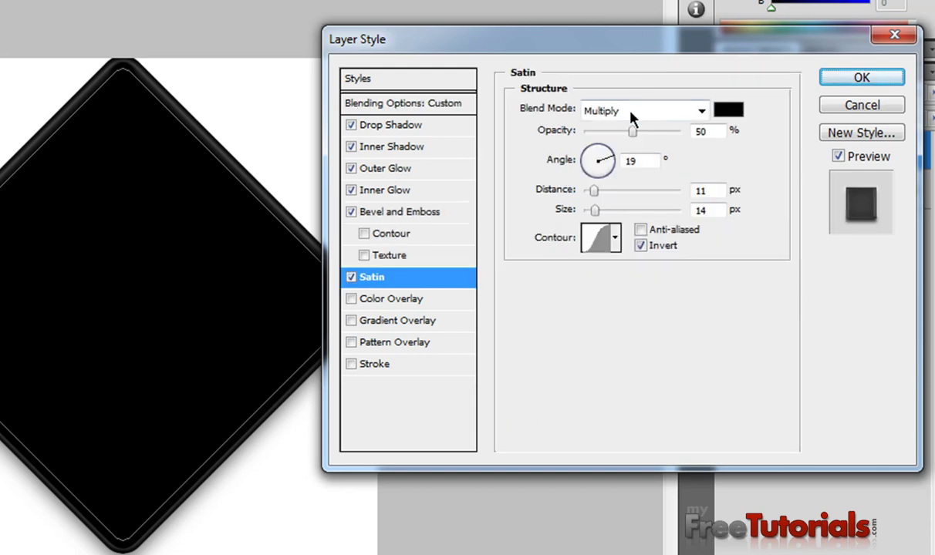
Set the diamond's Satin to Overlay blend mode at 19% opacity with Invert unchecked.
left_click(668, 116)
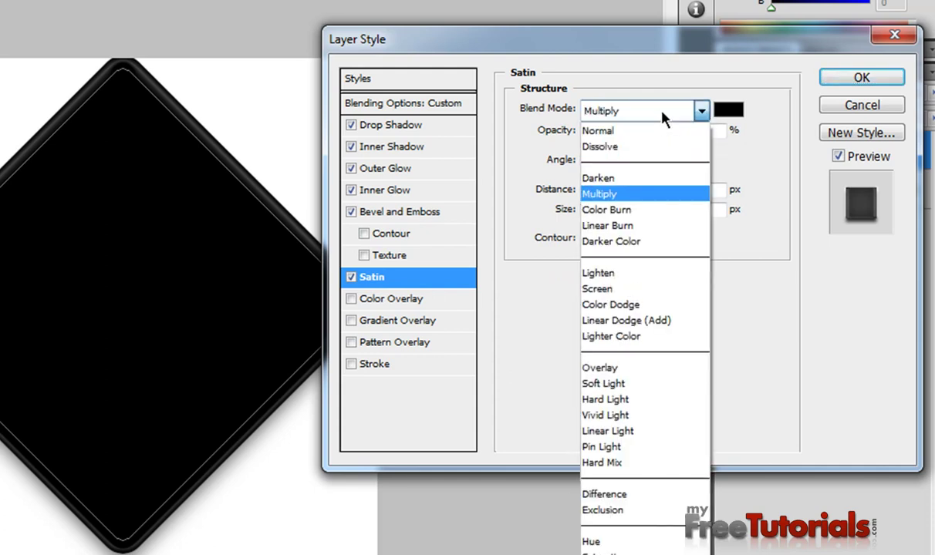
left_click(637, 370)
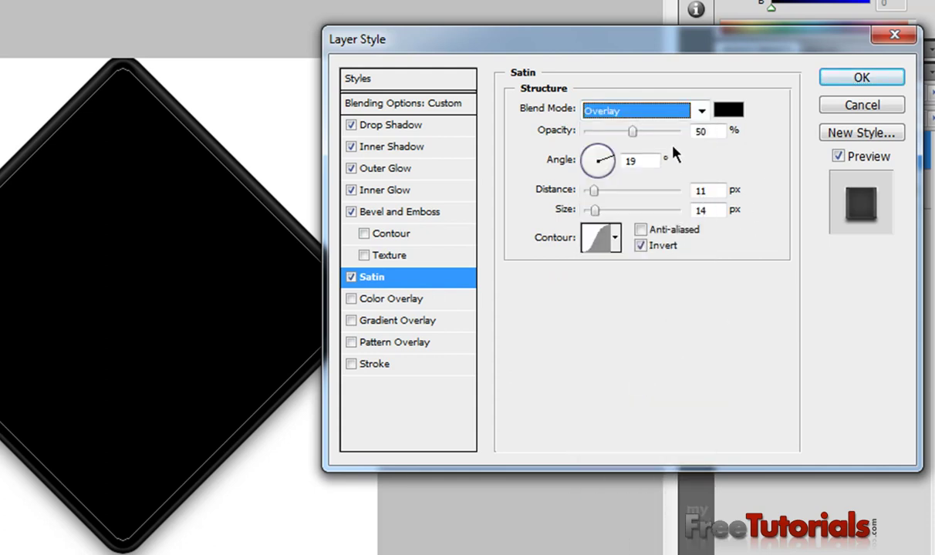
double_click(700, 131)
type("19")
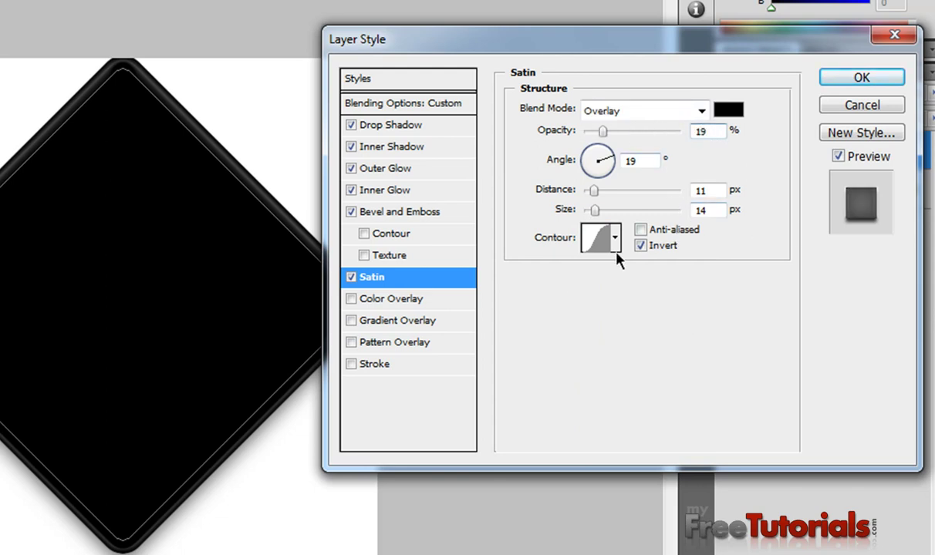
left_click(639, 245)
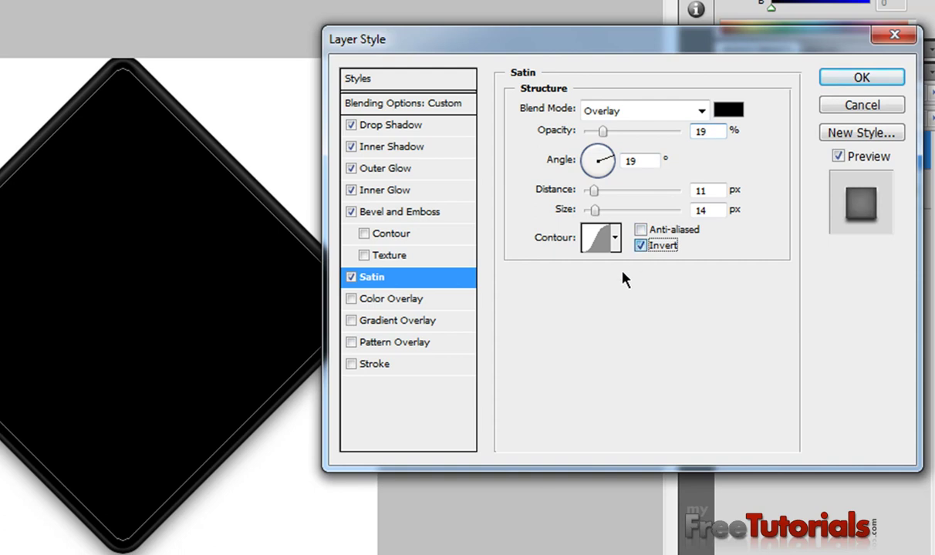
Add a Gradient Overlay to the diamond running from gold c0a935 to yellow dacc14.
left_click(370, 322)
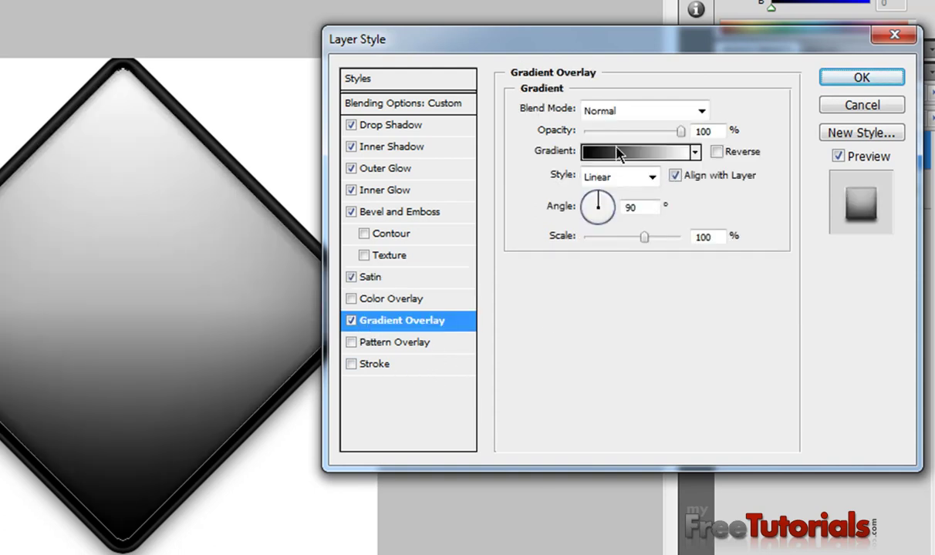
left_click(606, 151)
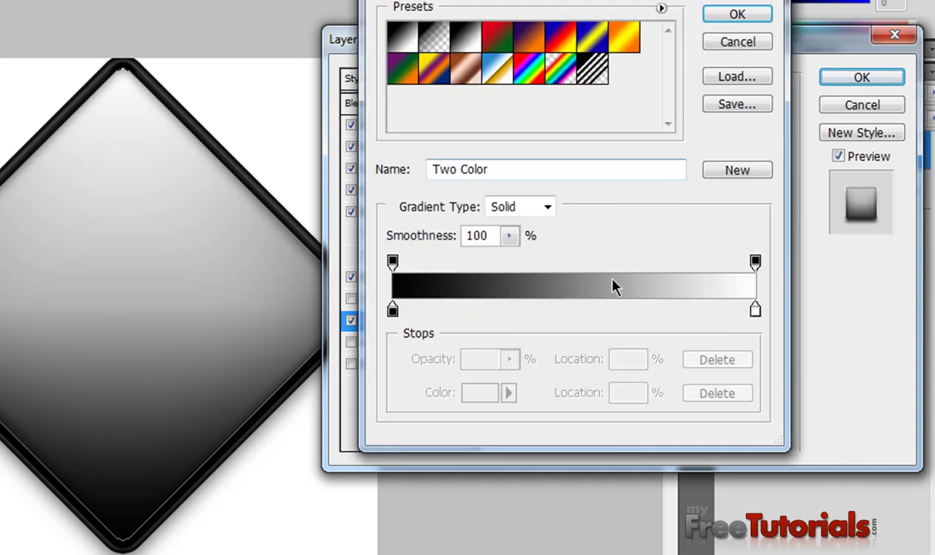
double_click(392, 310)
left_click(767, 386)
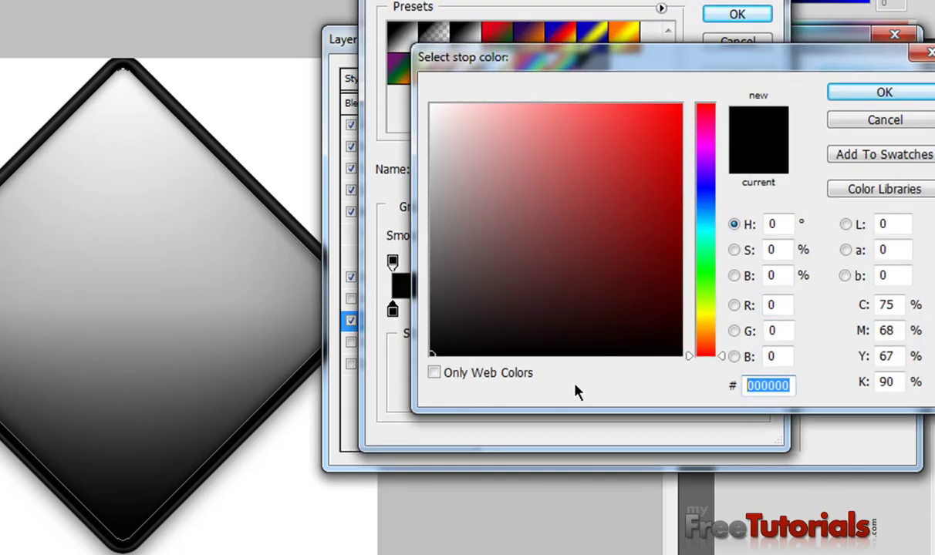
type("c")
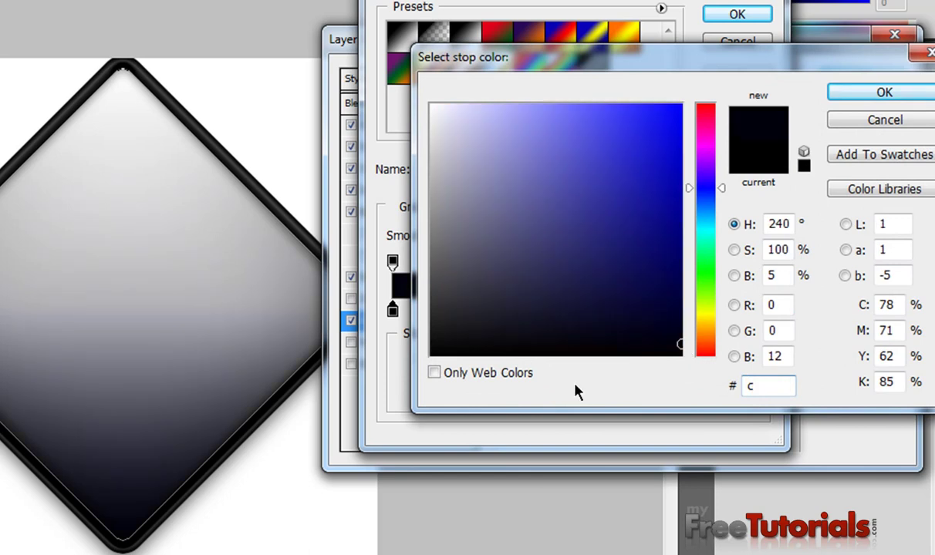
type("0a")
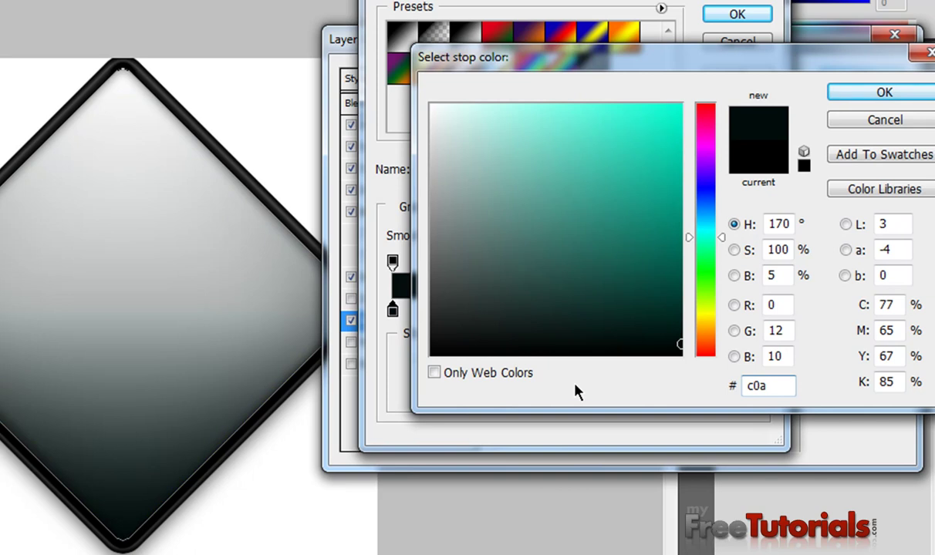
type("935")
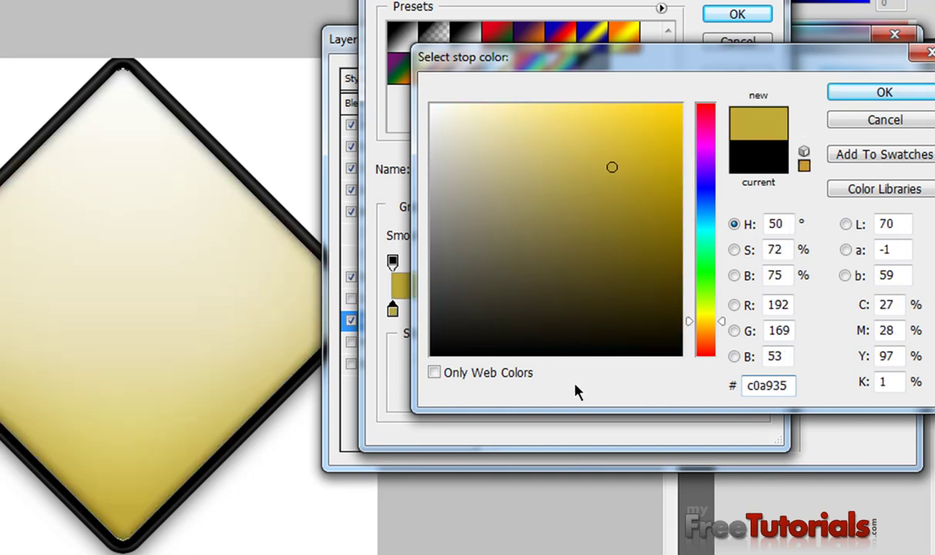
key("Return")
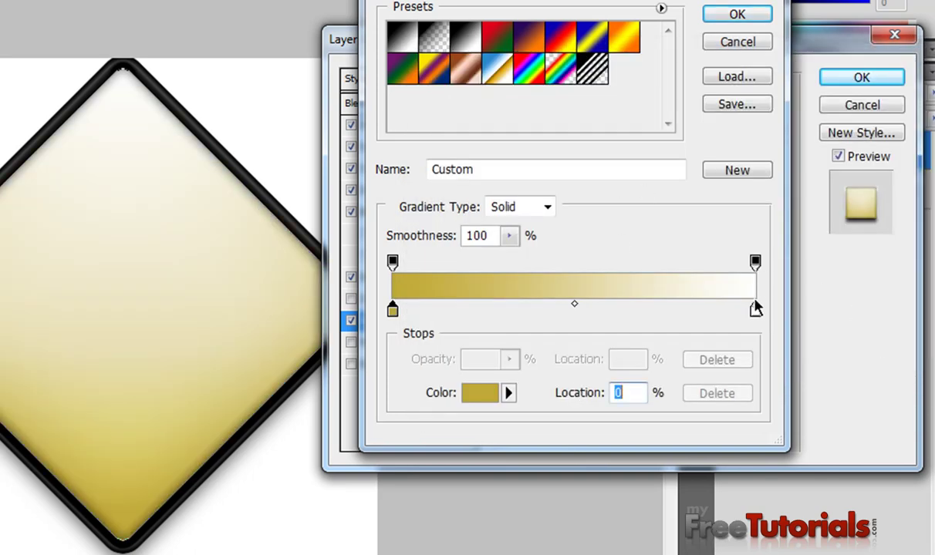
double_click(754, 310)
left_click_drag(787, 386, 614, 387)
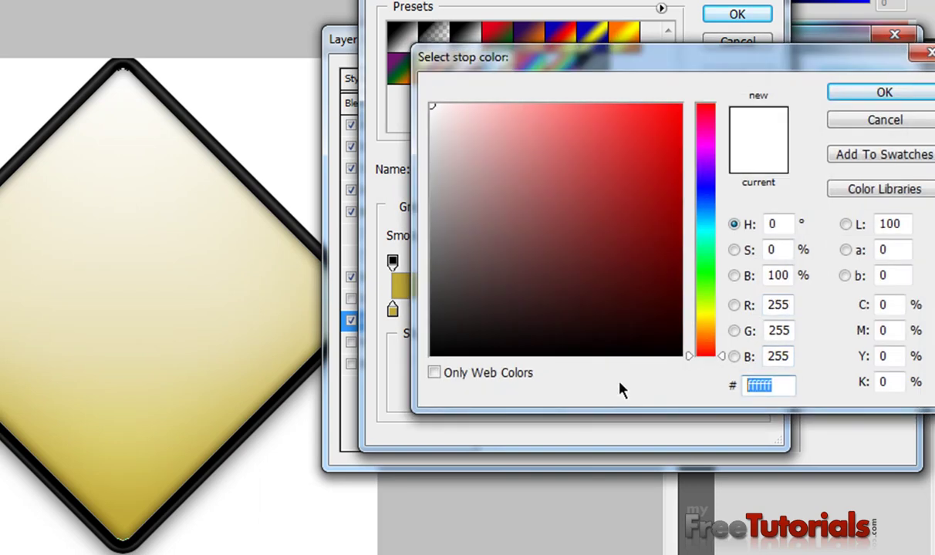
type("d")
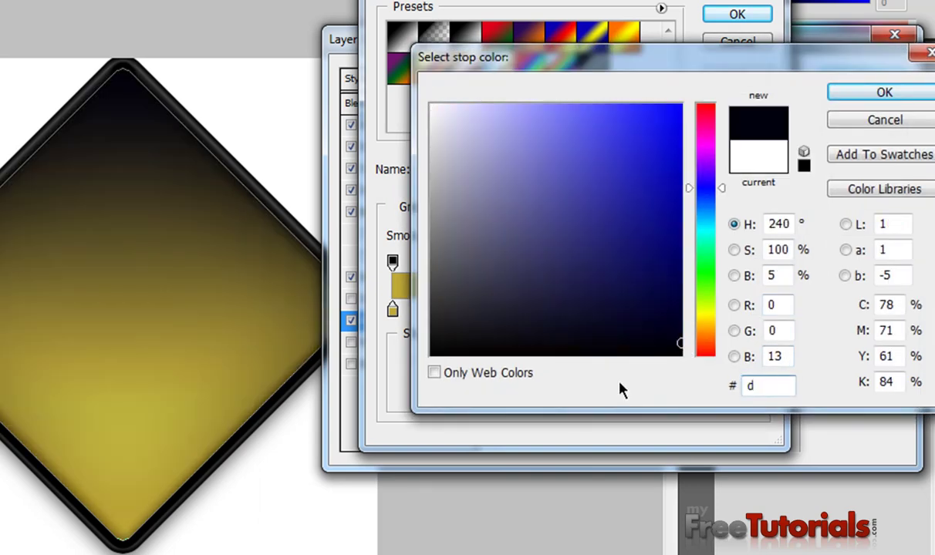
type("acc14")
key("Return")
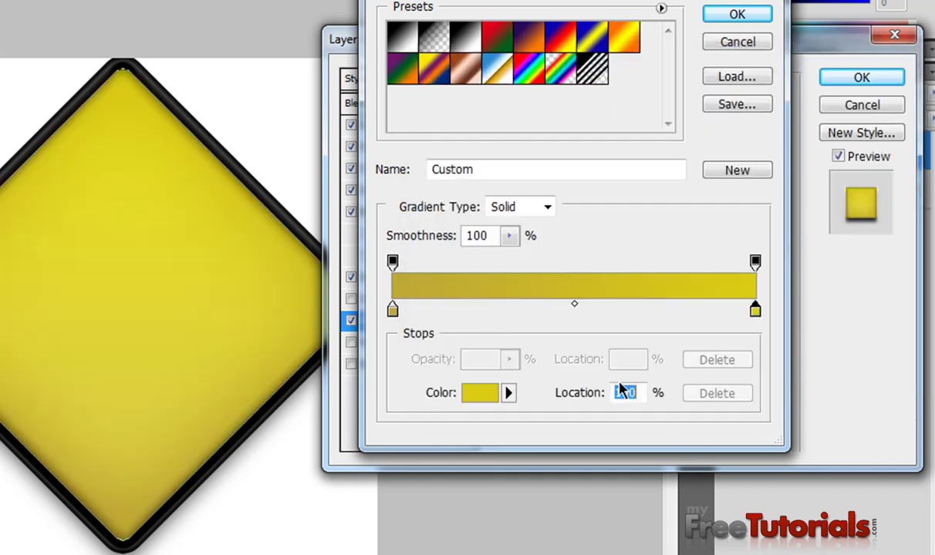
left_click(731, 21)
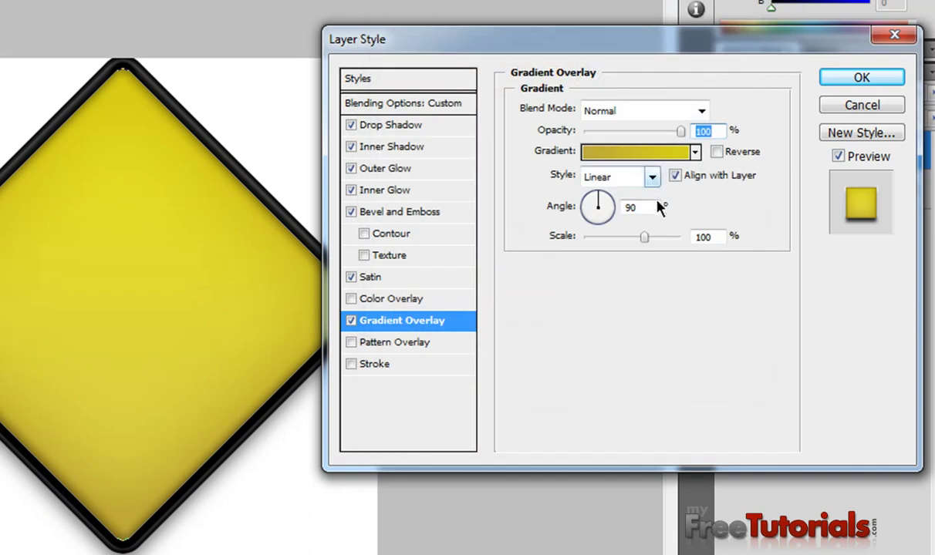
Apply the diamond's finished layer style and select the Custom Shape Tool.
left_click(854, 78)
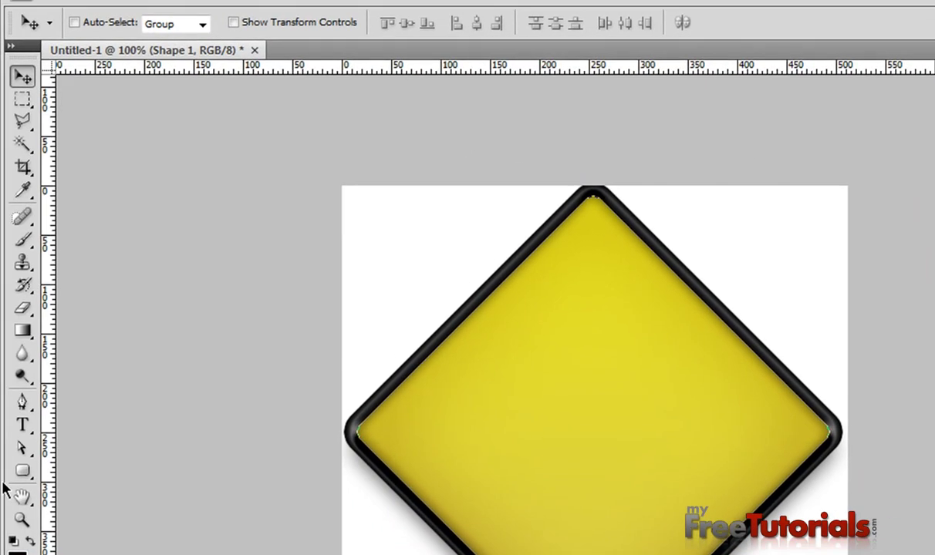
left_click(25, 475)
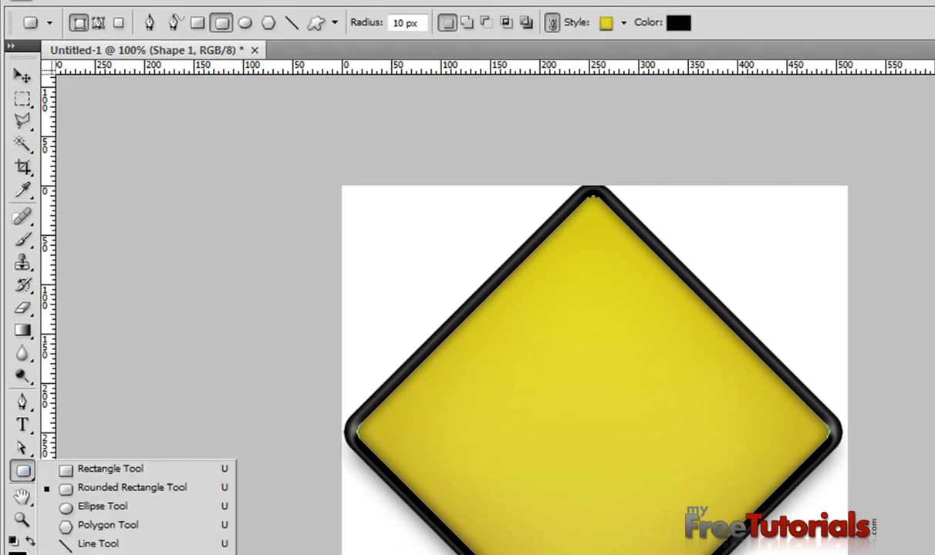
left_click(108, 553)
Pick the thick arrow custom shape, then nudge the sign slightly right and down.
left_click(399, 25)
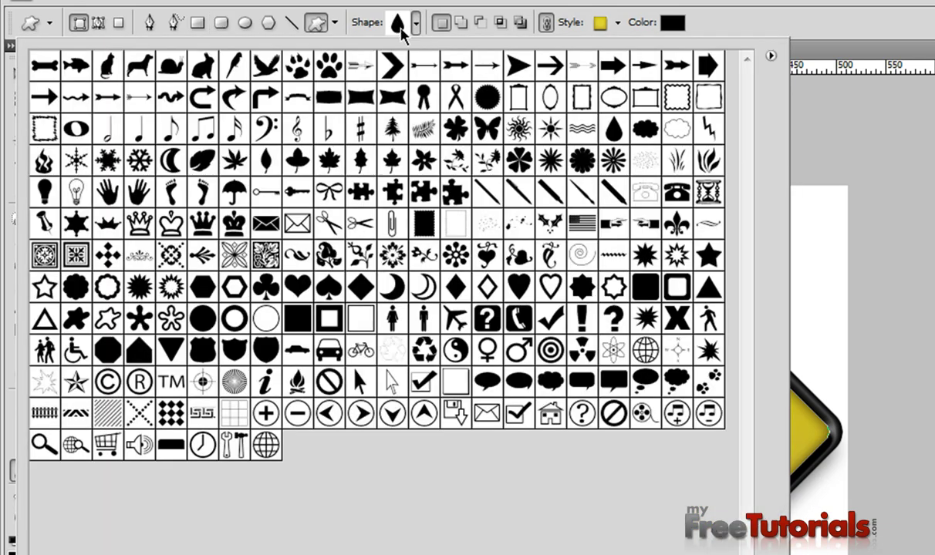
left_click(608, 70)
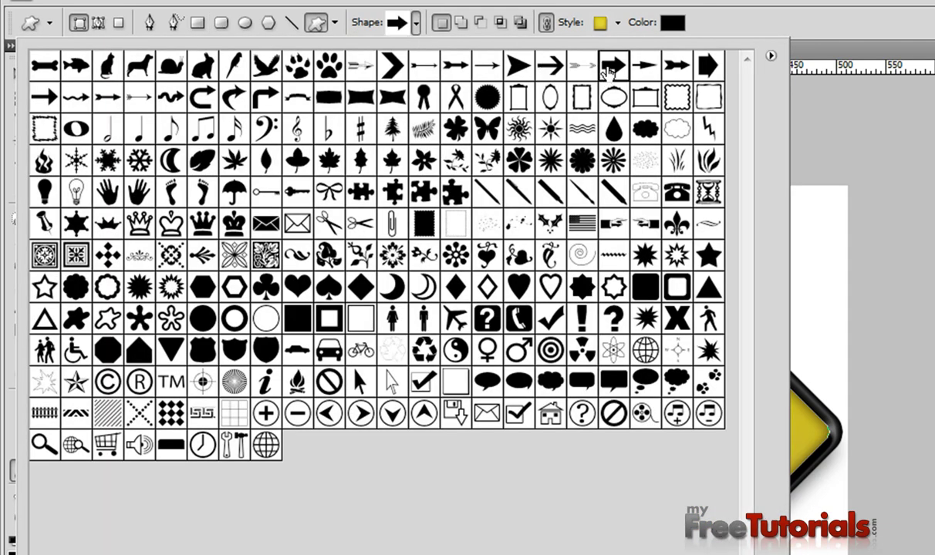
left_click(789, 38)
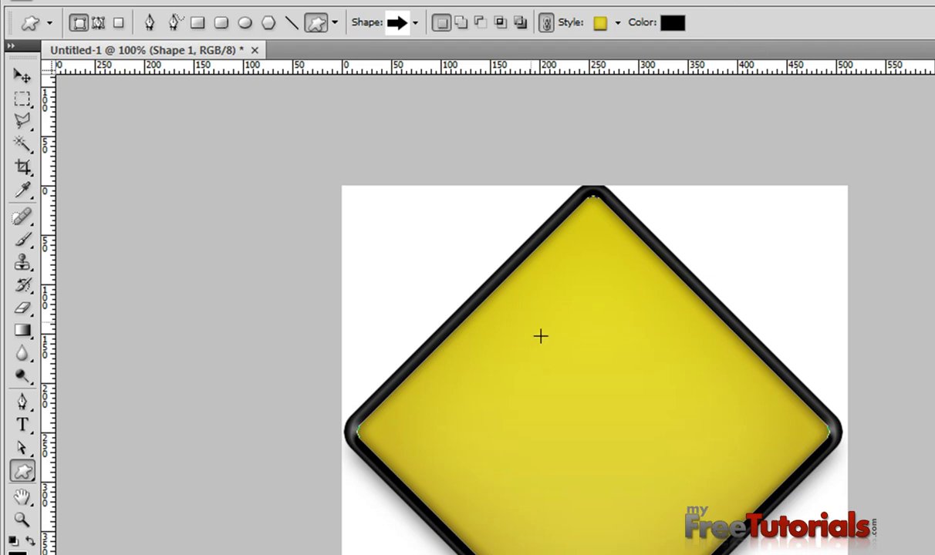
key("v")
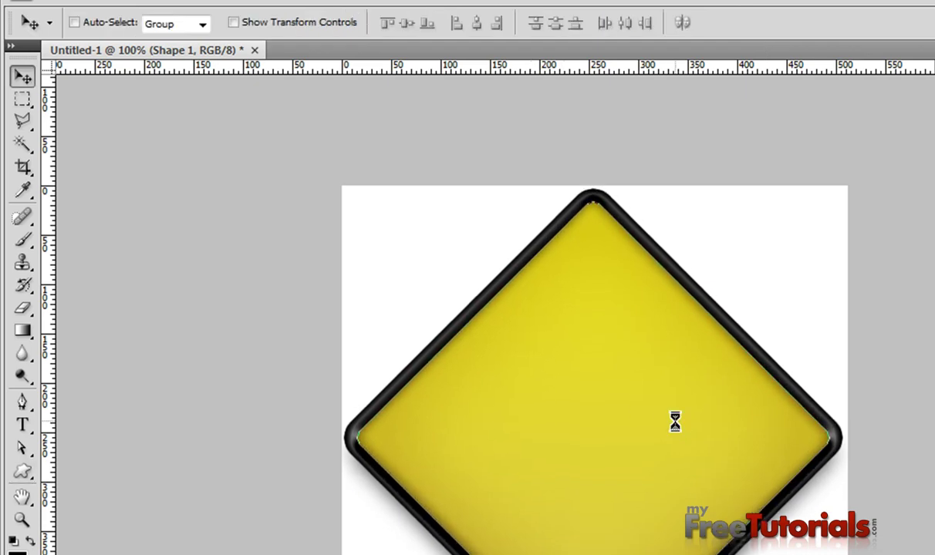
left_click_drag(675, 422, 681, 428)
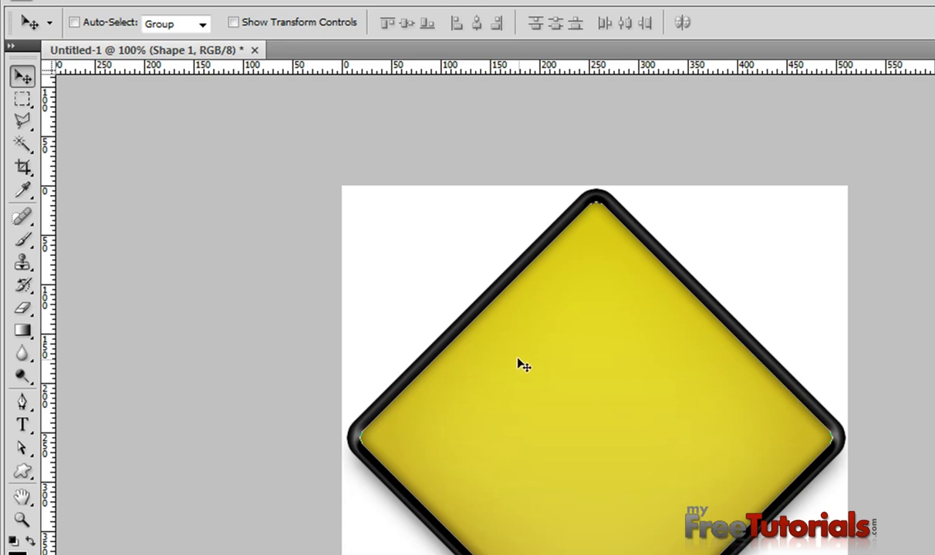
Draw the arrow custom shape across the sign on a new layer.
left_click(22, 471)
mouse_move(483, 344)
left_mouse_down()
mouse_move(791, 554)
mouse_move(810, 554)
left_mouse_up()
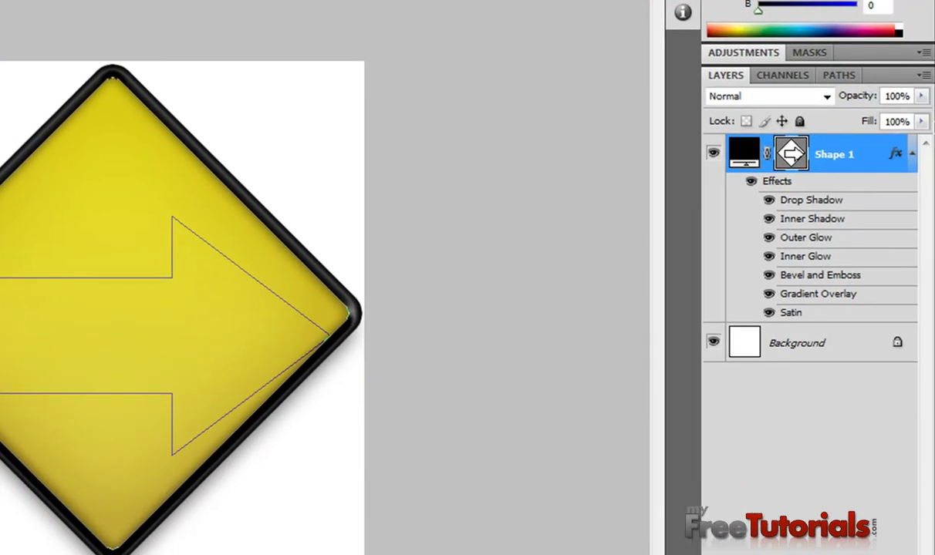
key("Return")
left_click(922, 75)
left_click(908, 91)
left_click(394, 125)
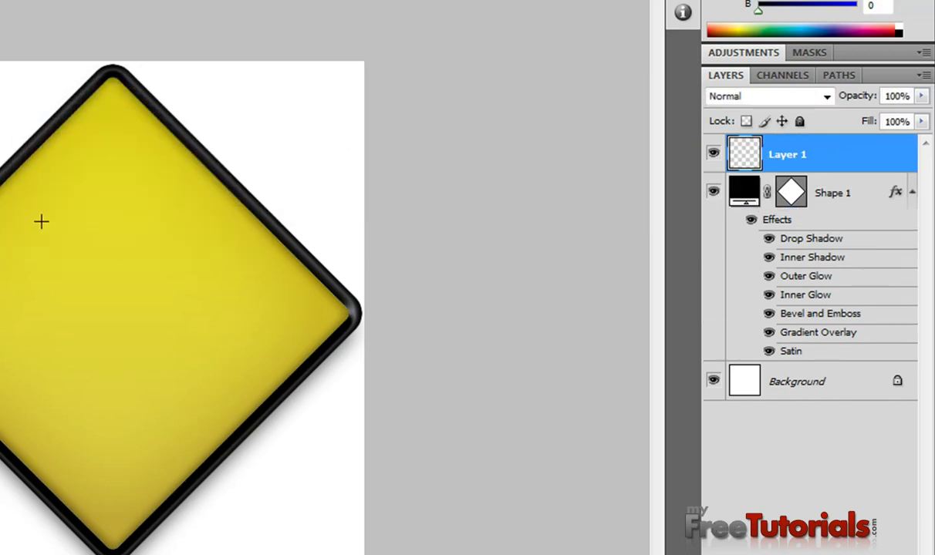
left_click_drag(9, 196, 334, 441)
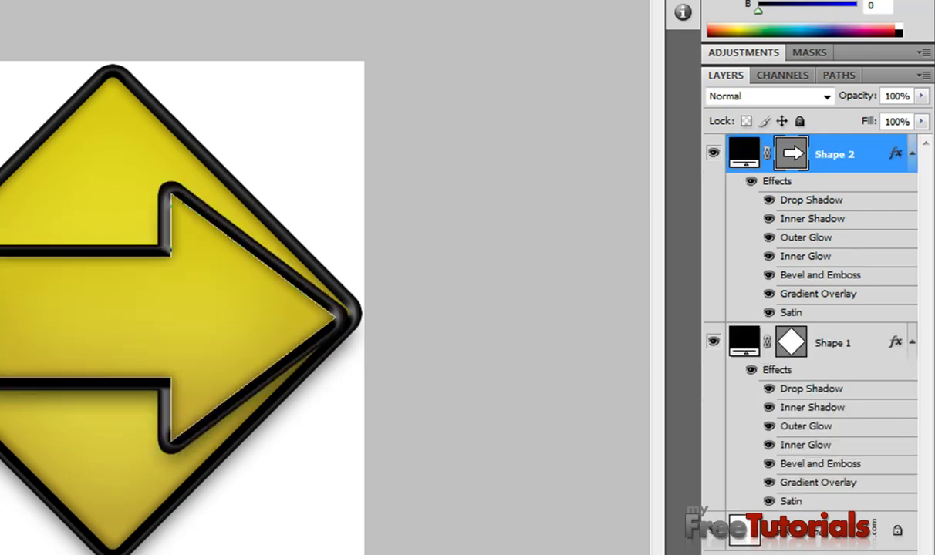
Clear the arrow's inherited effects and move it up-left, nudged slightly down.
right_click(814, 158)
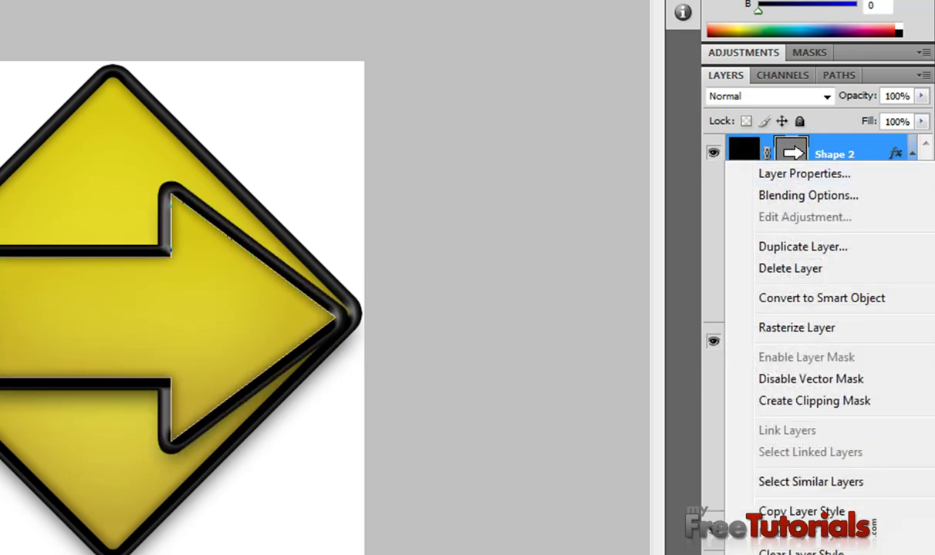
left_click(774, 552)
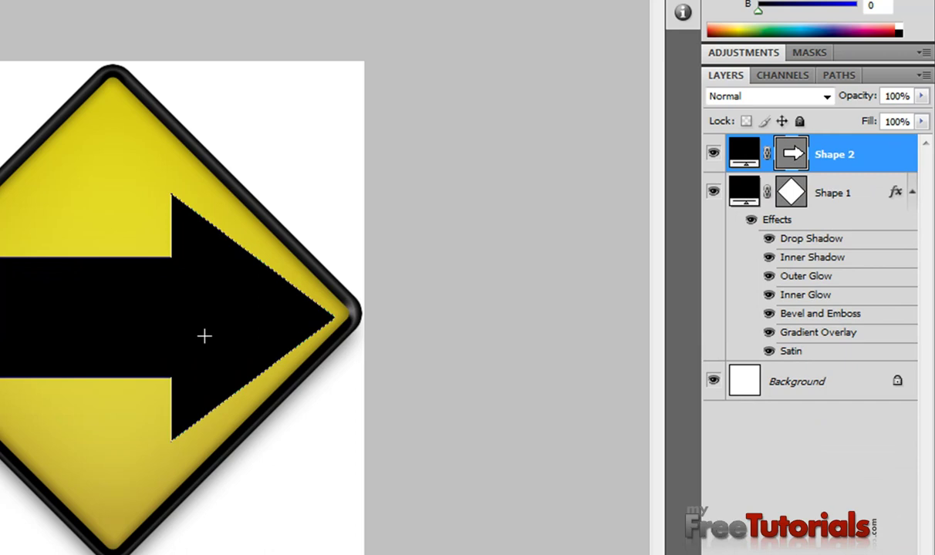
key("v")
left_click_drag(226, 349, 185, 326)
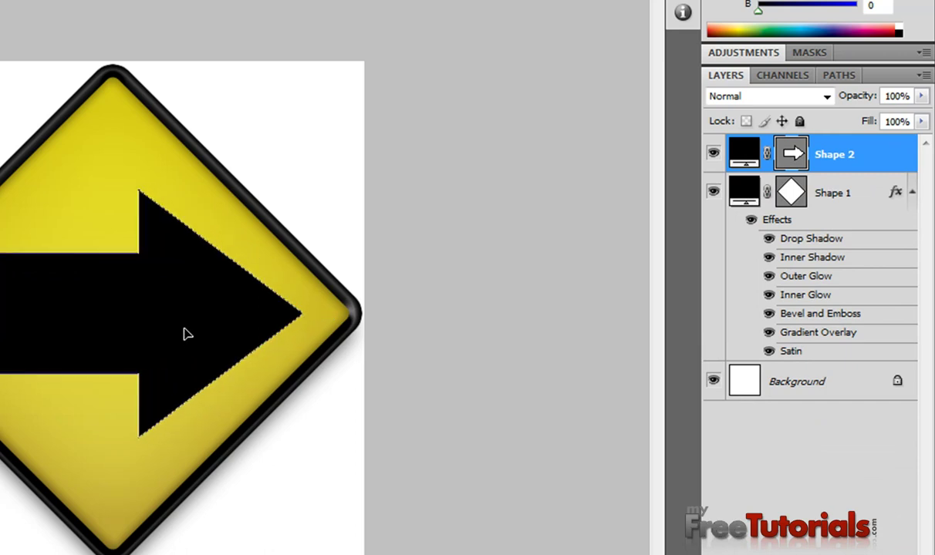
key("Down")
key("Down")
key("Down")
key("Down")
key("Down")
key("Down")
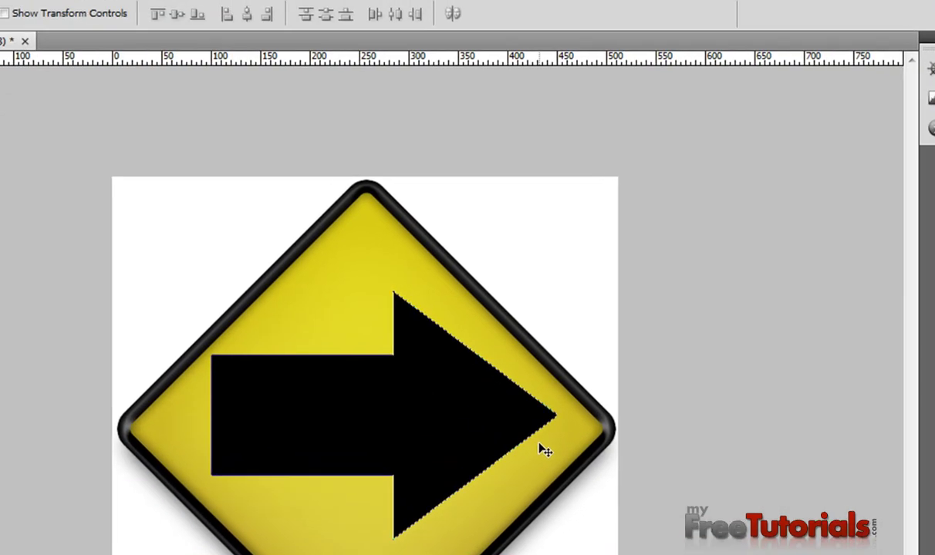
key("ctrl+t")
Rotate the arrow 90° to point down and nudge it left and down.
left_click(266, 14)
type("90")
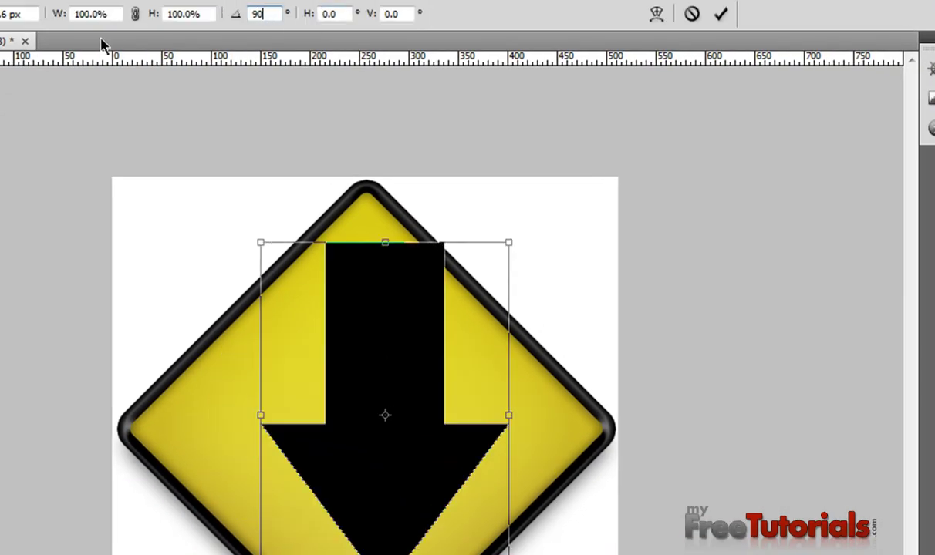
key("Return")
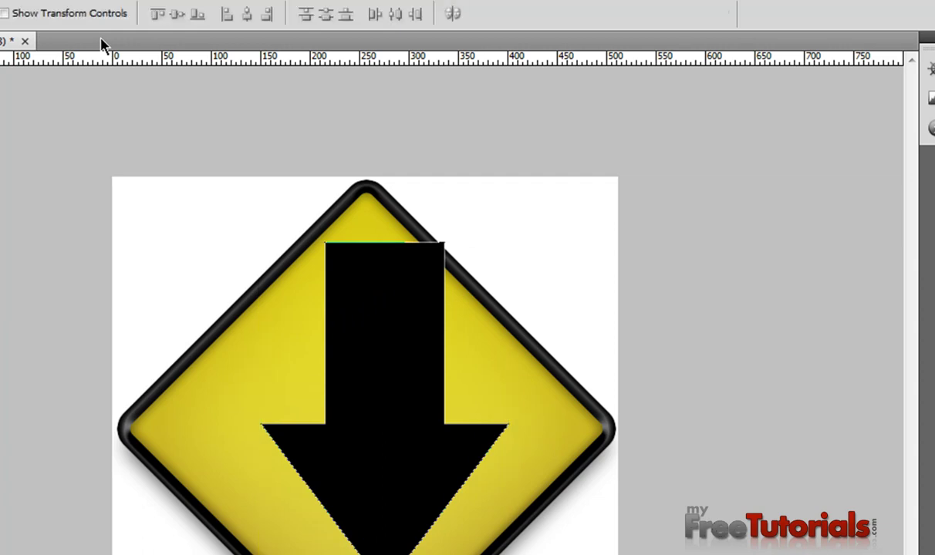
key("Left")
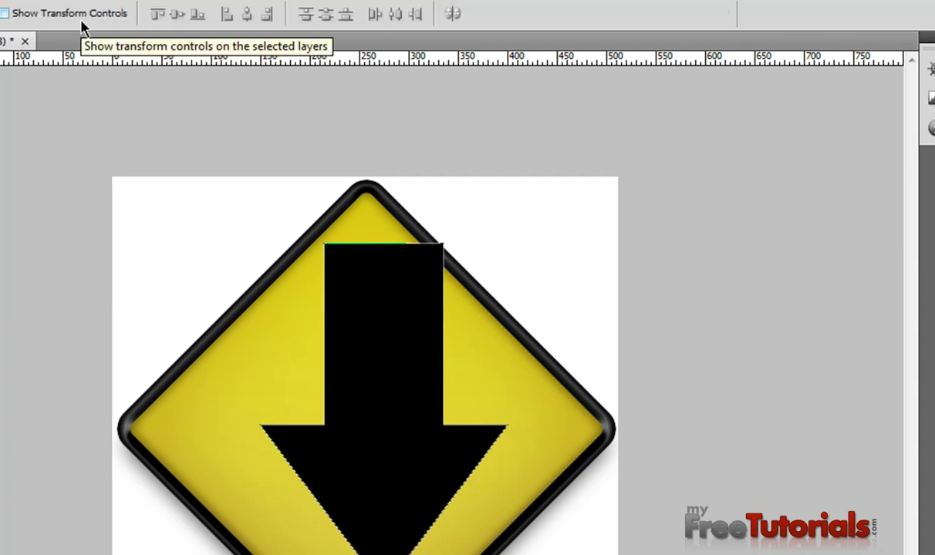
key("Left")
key("Left")
key("Left")
key("Left")
key("Left")
key("Left")
key("Left")
key("Left")
key("Down")
key("Down")
key("Down")
key("Down")
key("Down")
key("Down")
key("Down")
key("Down")
key("Down")
key("Down")
key("Left")
key("Left")
key("Left")
key("Left")
key("Left")
key("Left")
key("Left")
key("Left")
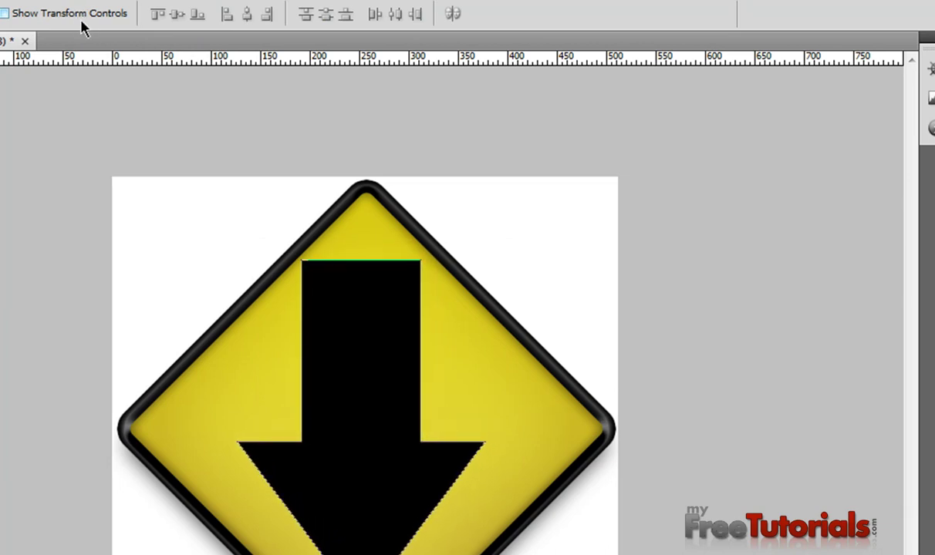
Scale the arrow to 87.8% and centre it on the diamond's outline.
key("ctrl+t")
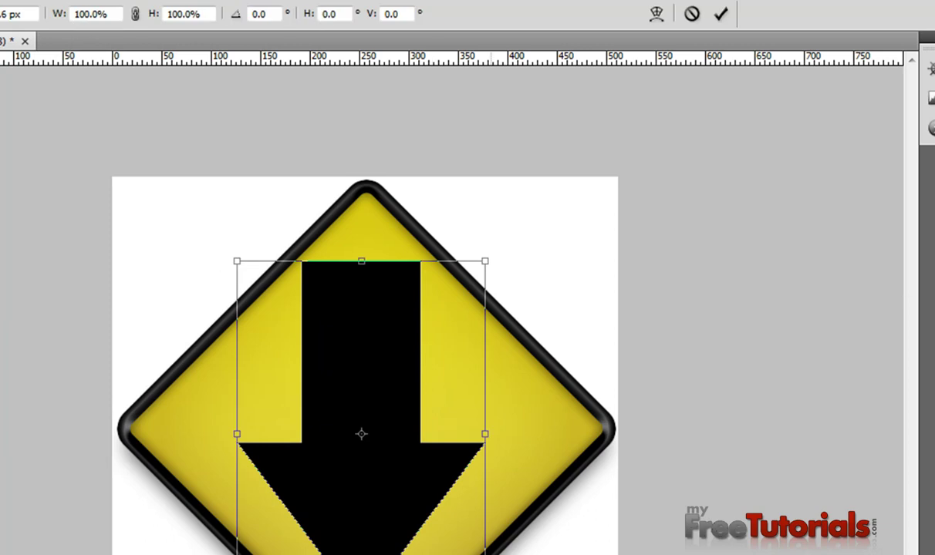
left_click_drag(484, 262, 469, 282)
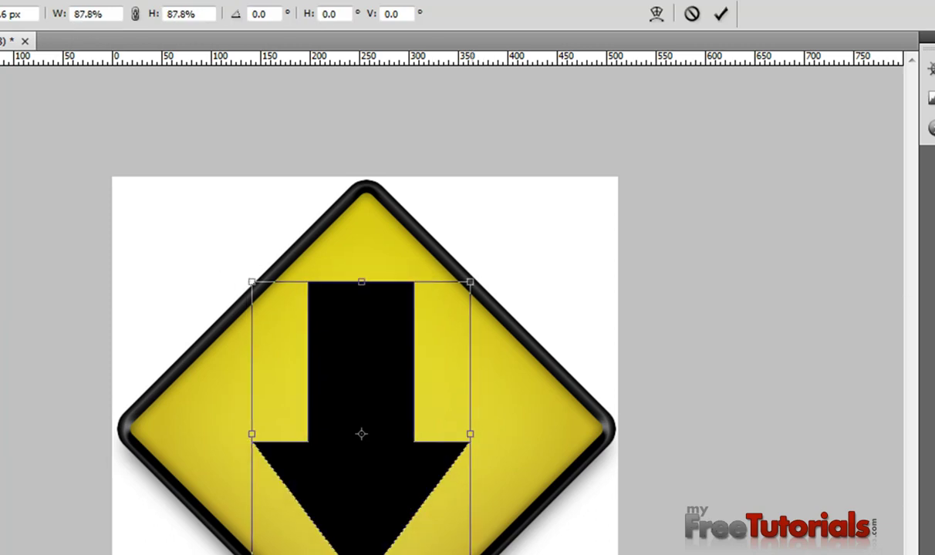
key("Return")
key("Up")
key("Up")
key("Up")
key("Up")
key("Up")
key("Up")
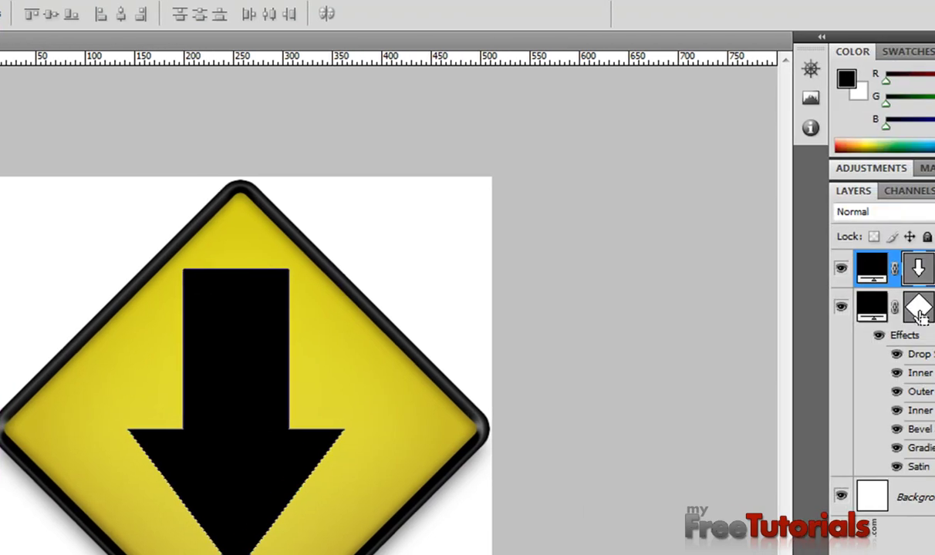
left_click(920, 308, "ctrl+shift")
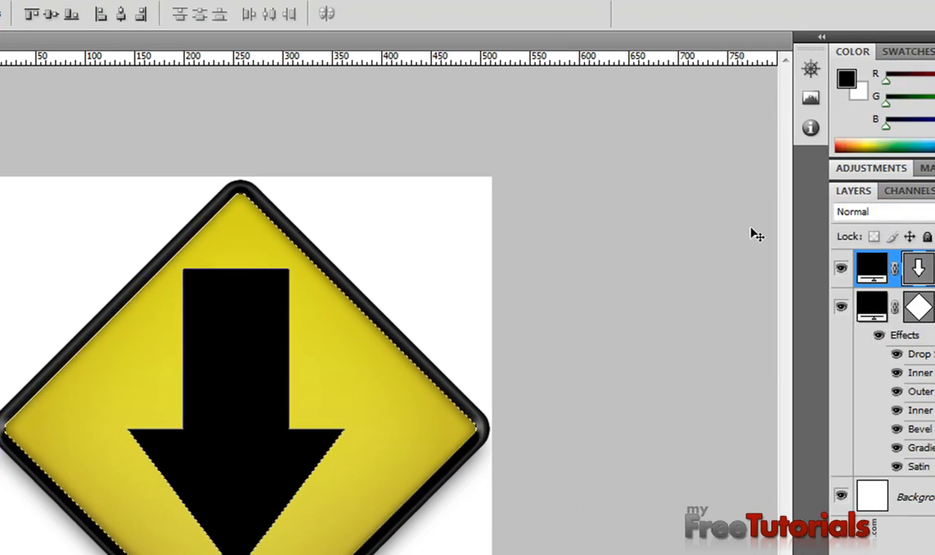
left_click(121, 19)
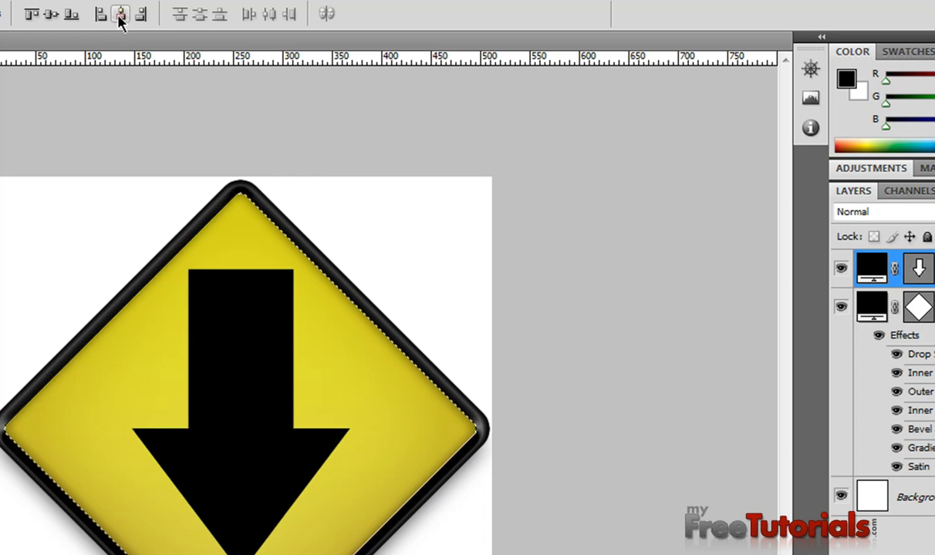
left_click(51, 18)
key("ctrl+d")
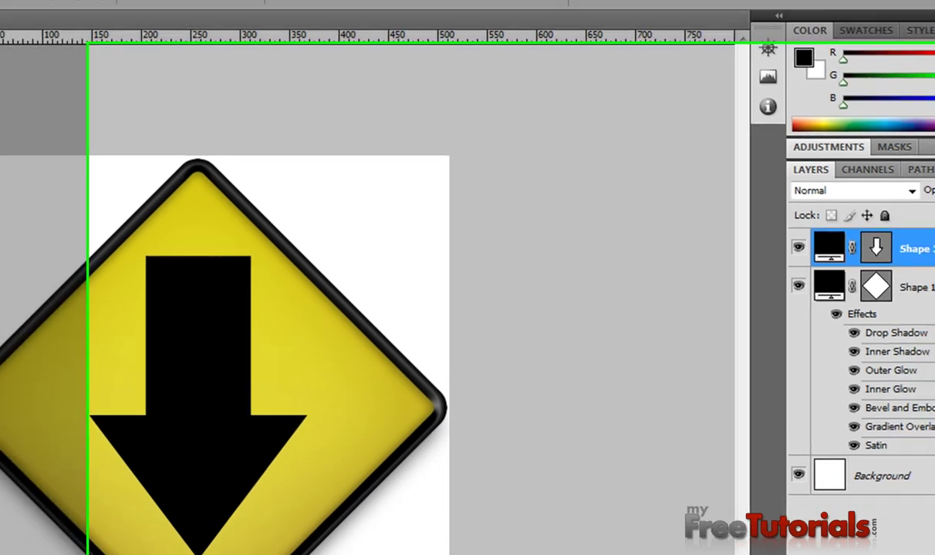
Give the arrow an Inner Shadow with 100% opacity, 2 px distance and 21 px size.
right_click(746, 197)
left_click(673, 322)
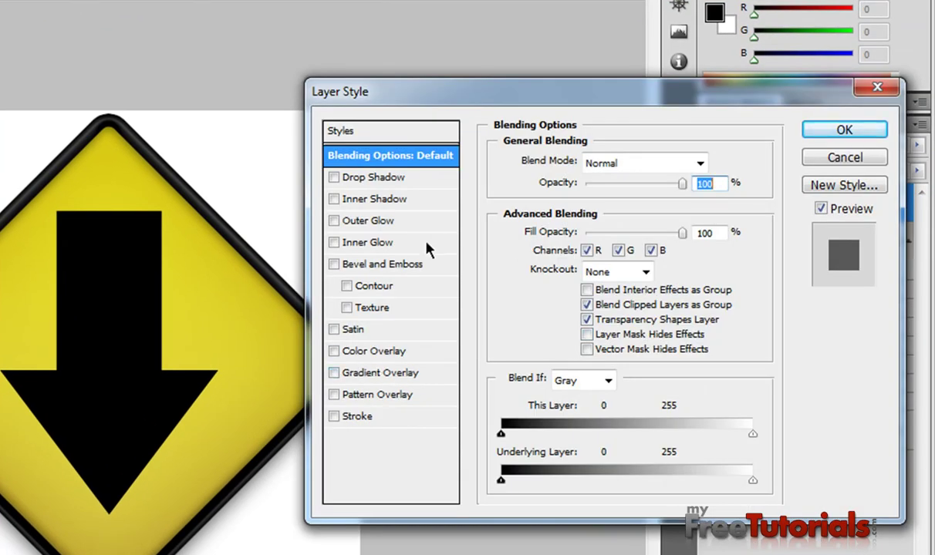
left_click(336, 200)
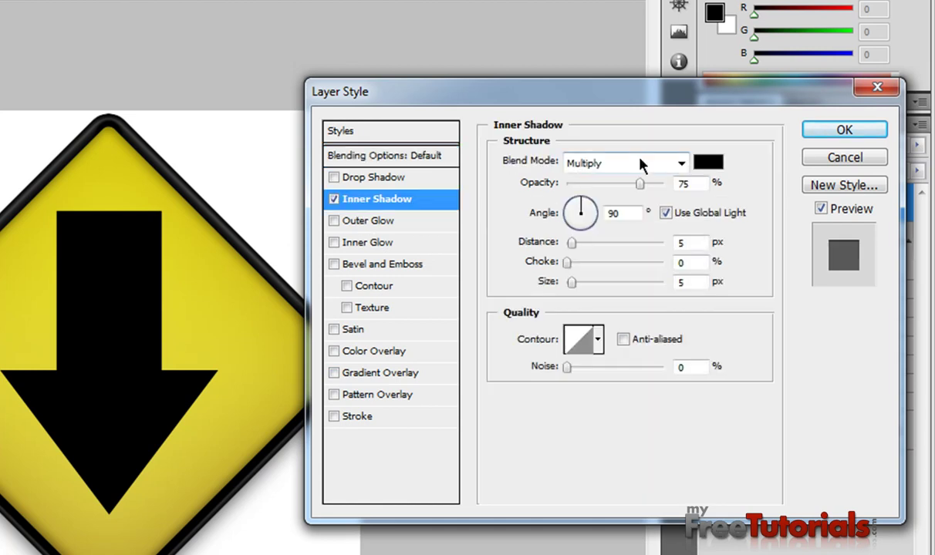
left_click_drag(639, 184, 769, 207)
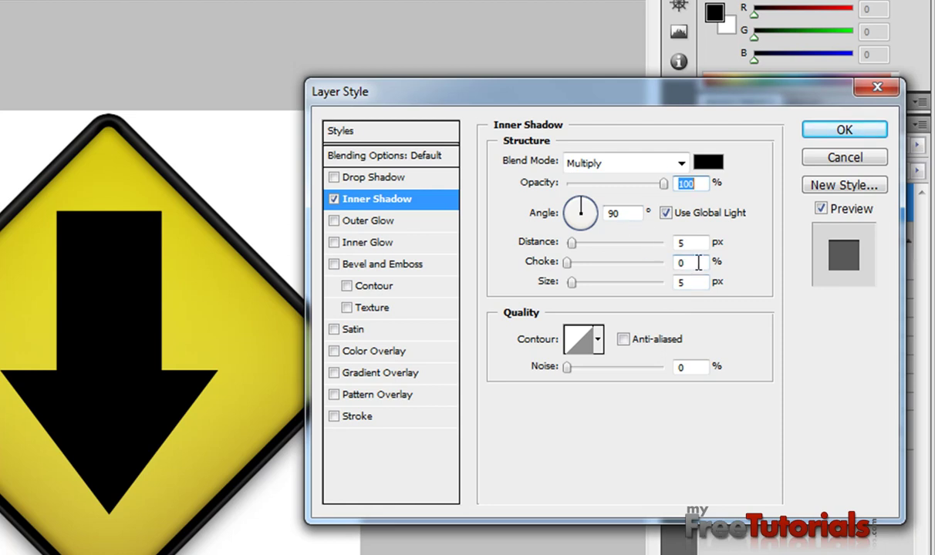
left_click(685, 242)
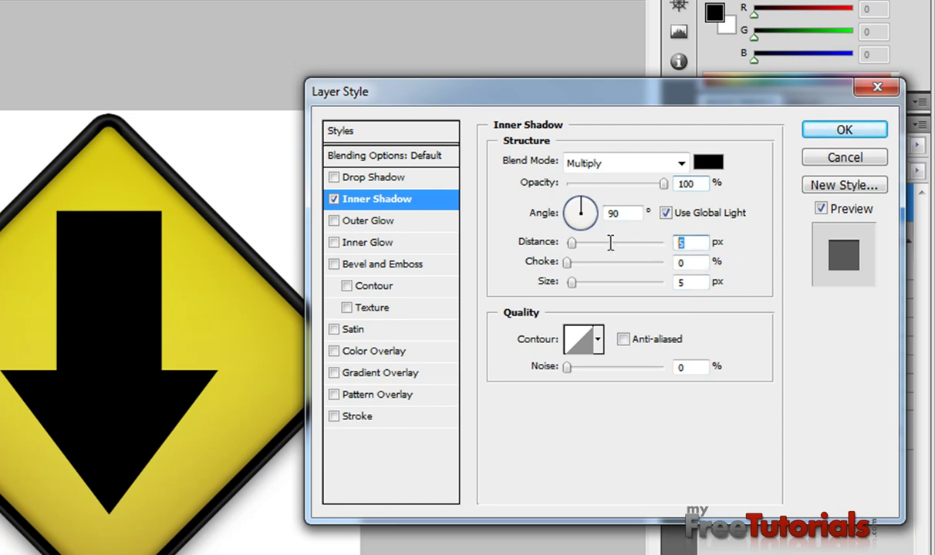
type("2")
key("Tab")
key("Tab")
type("21")
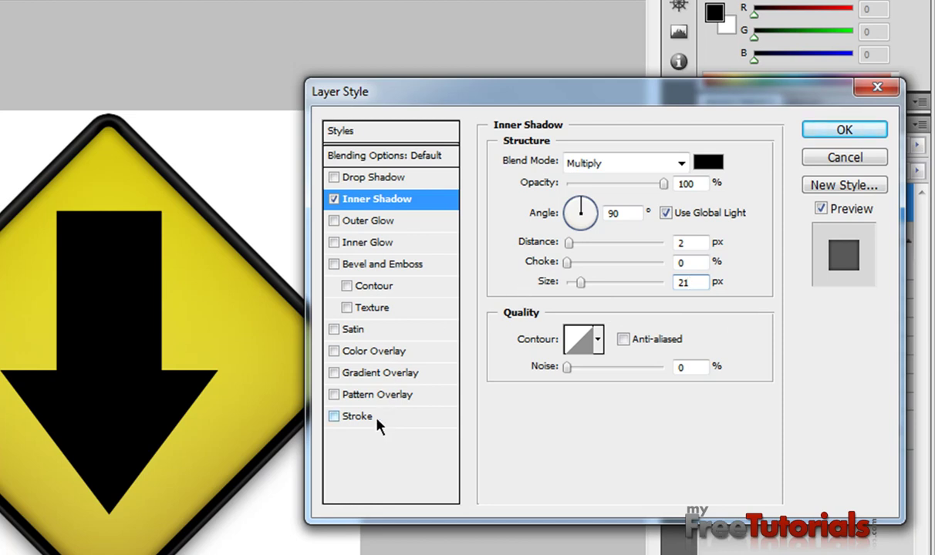
Add a reversed black-to-1c1711 Gradient Overlay to the arrow and apply the style.
left_click(380, 374)
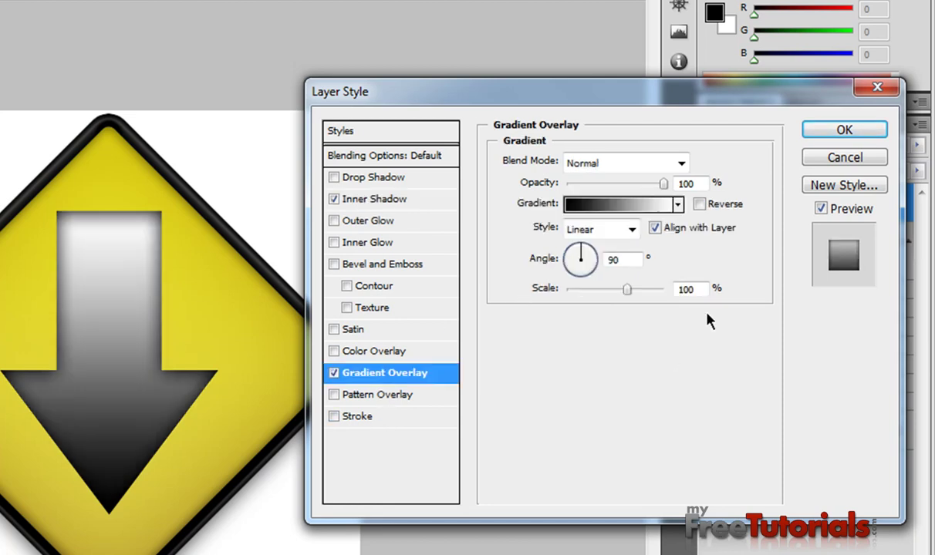
left_click(588, 205)
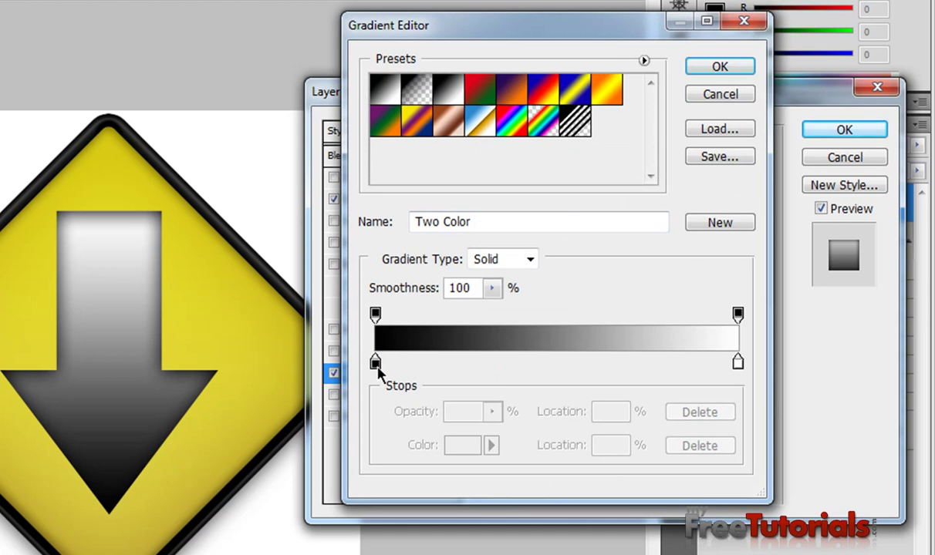
left_click(375, 364)
double_click(376, 364)
left_click(794, 168)
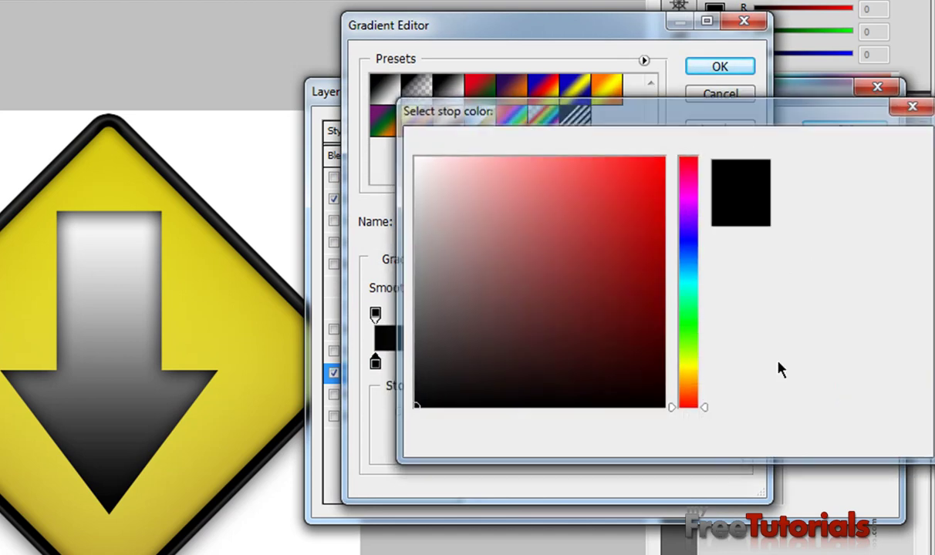
double_click(736, 362)
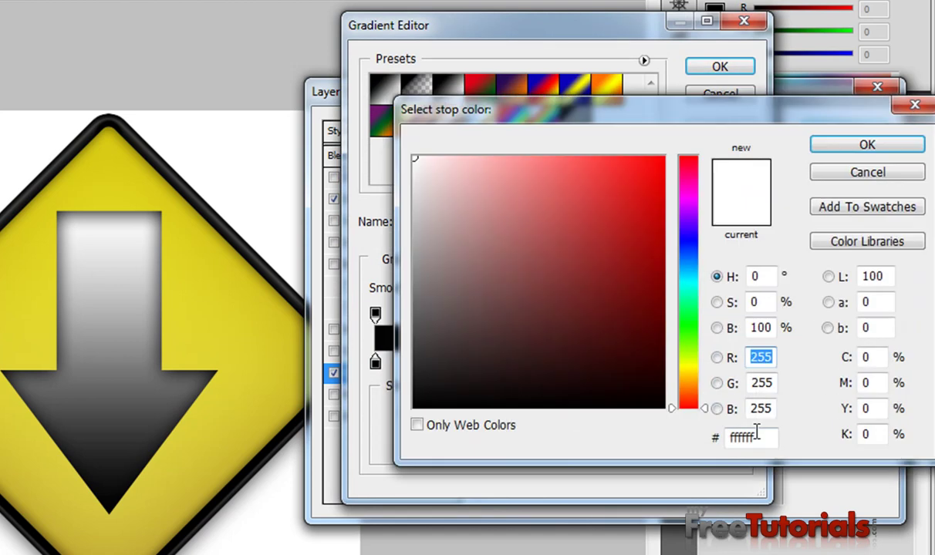
left_click(767, 441)
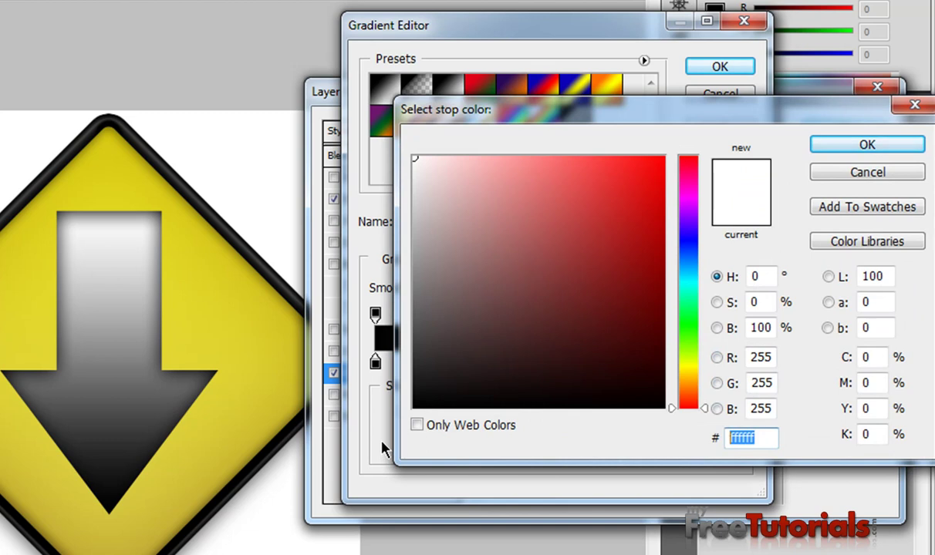
type("1c")
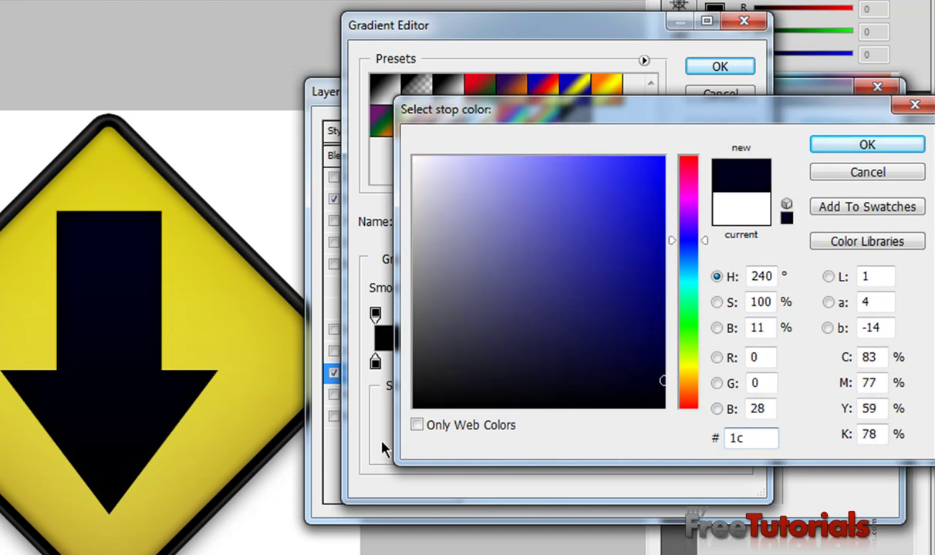
type("1711")
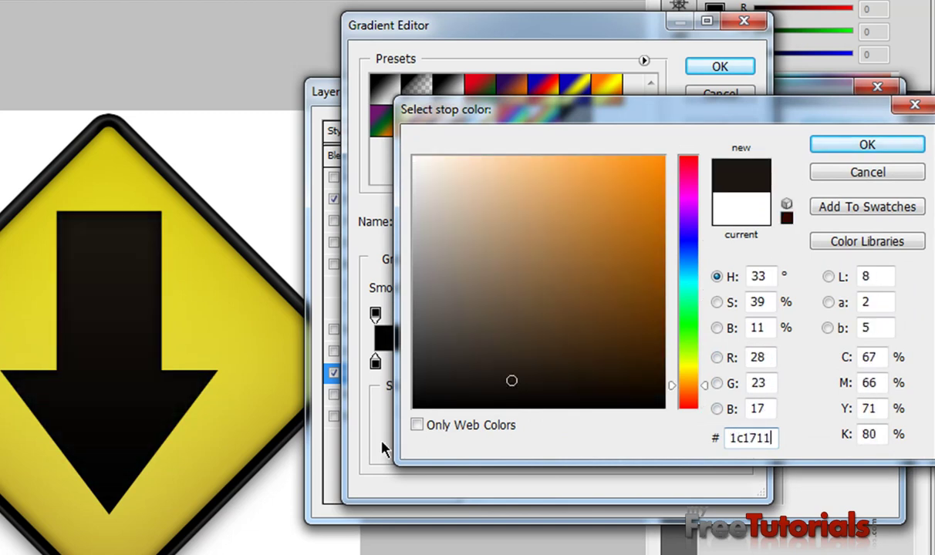
key("Return")
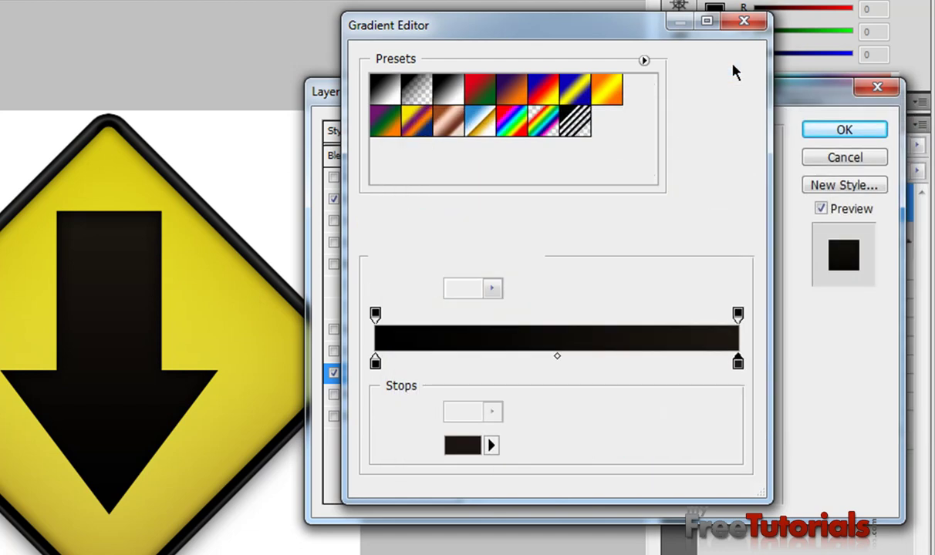
left_click(720, 68)
left_click(699, 204)
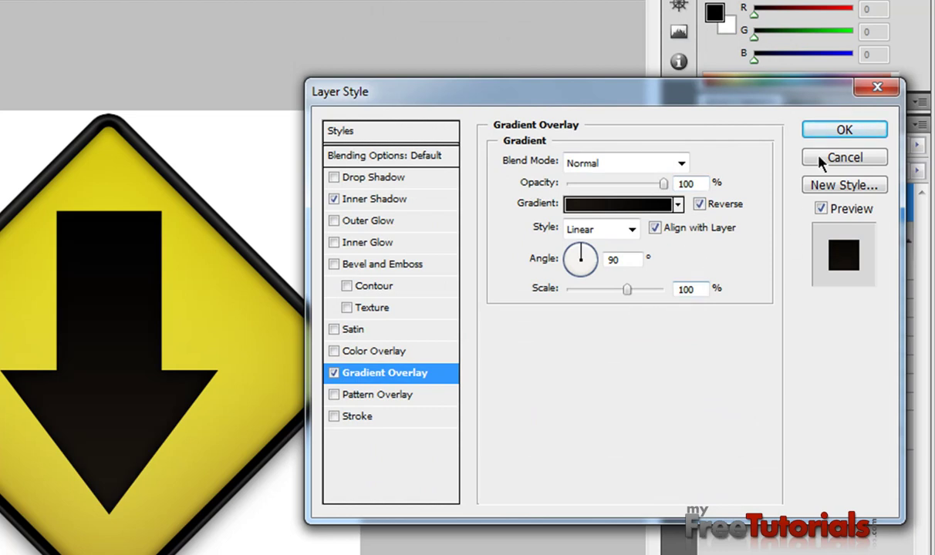
left_click(826, 132)
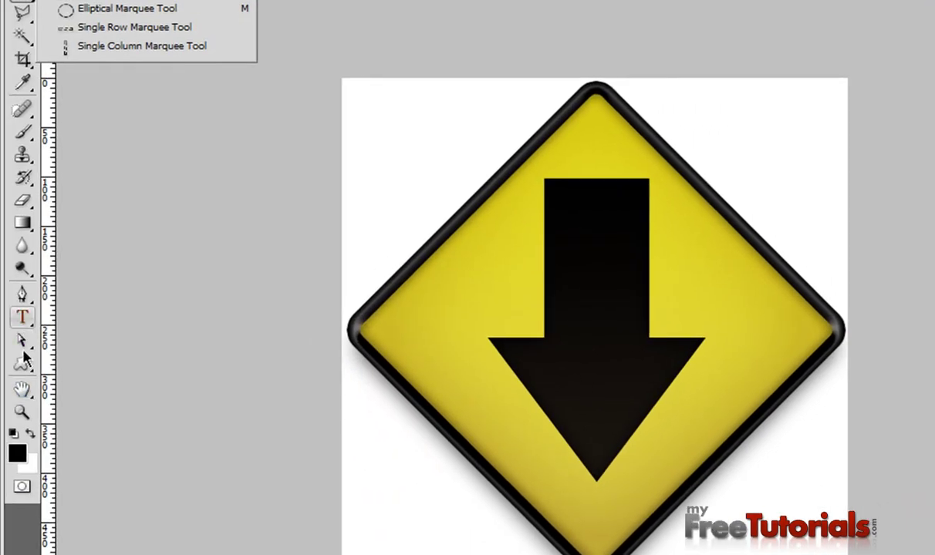
Fill a wide ellipse across the sign's top with black on a new layer.
right_click(22, 362)
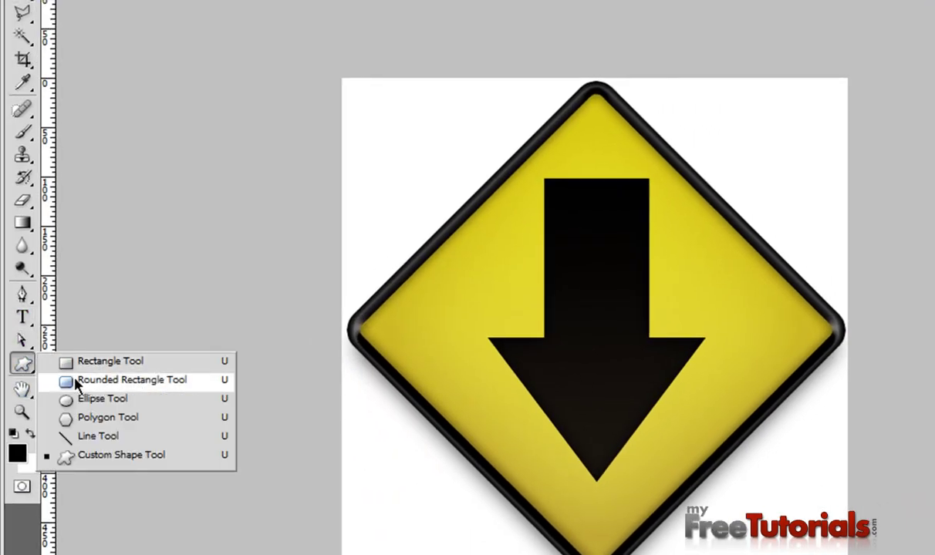
left_click(74, 379)
right_click(25, 362)
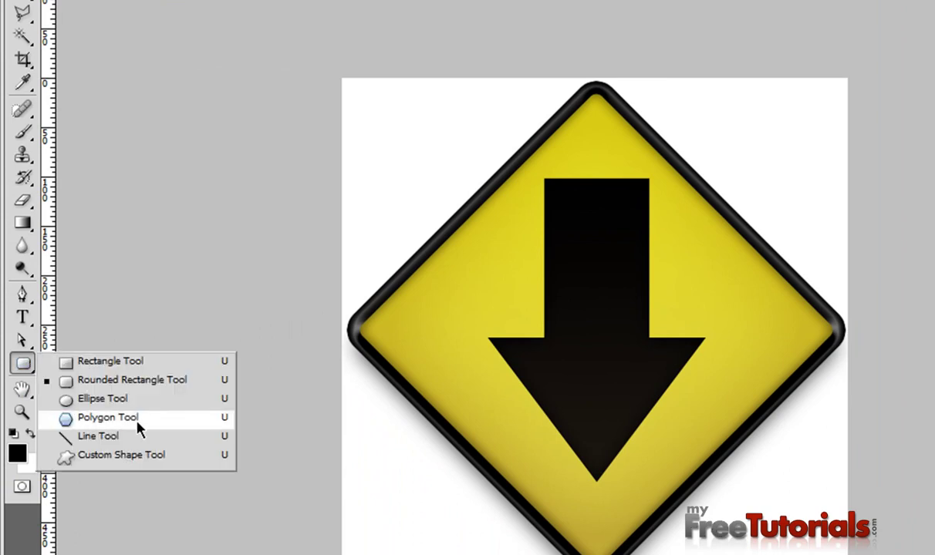
left_click(98, 398)
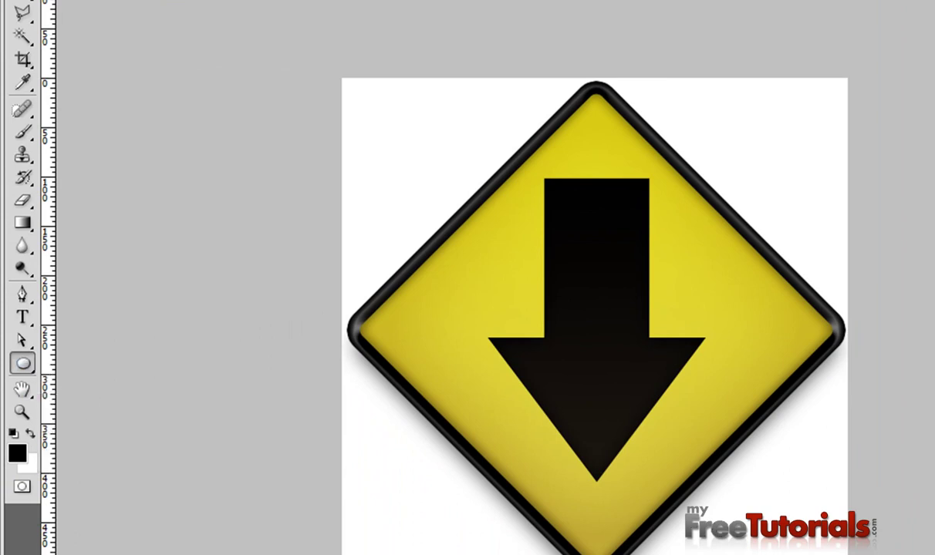
key("ctrl+shift+n")
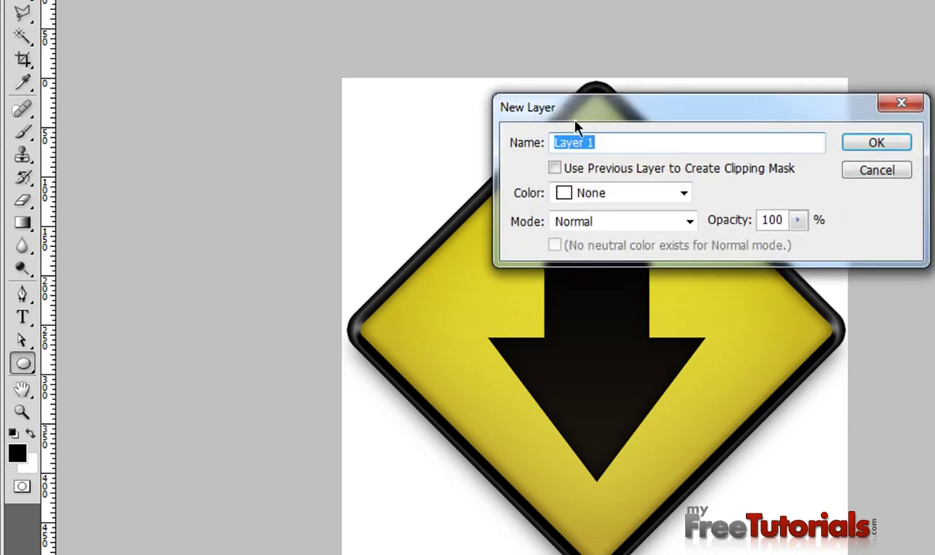
left_click(876, 143)
left_click_drag(220, 25, 934, 369)
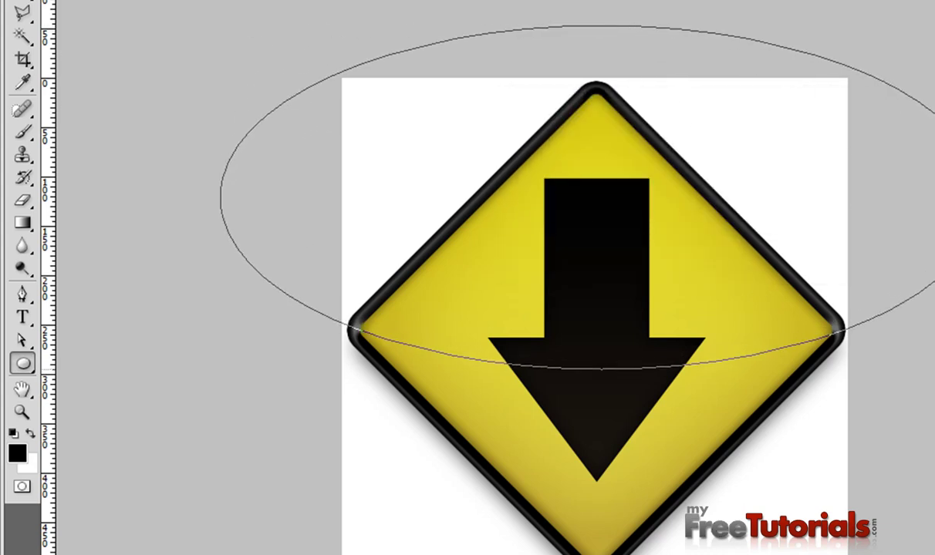
key("alt+BackSpace")
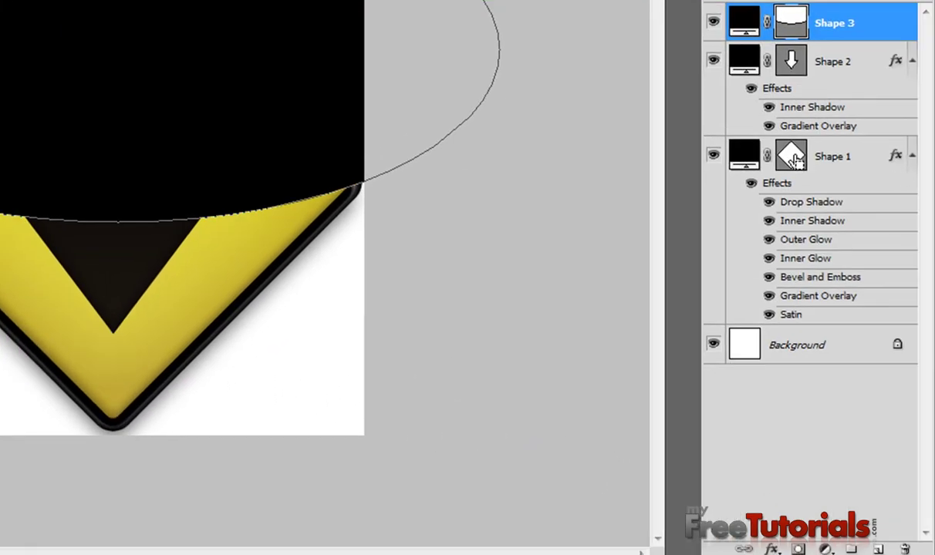
Mask the black ellipse to the diamond outline and reselect Shape 3.
left_click(792, 158, "ctrl")
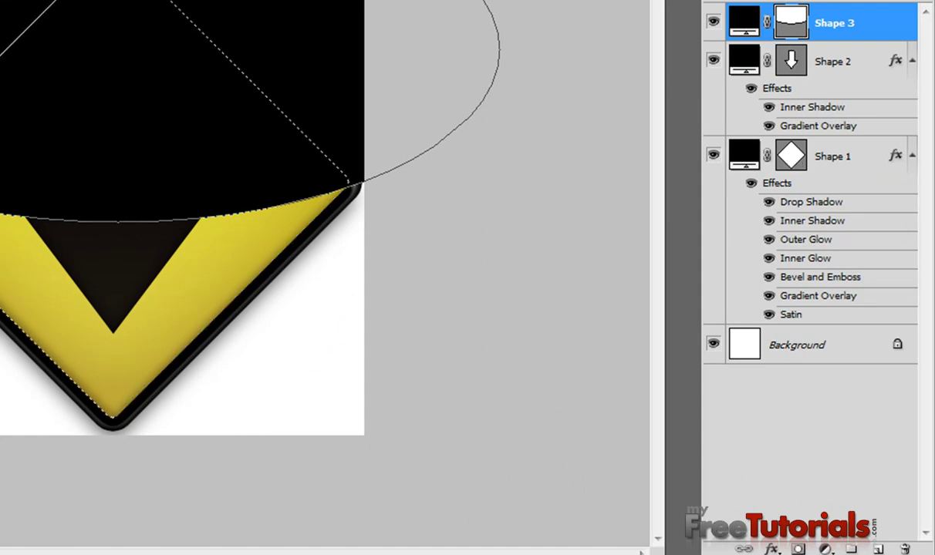
left_click(799, 549)
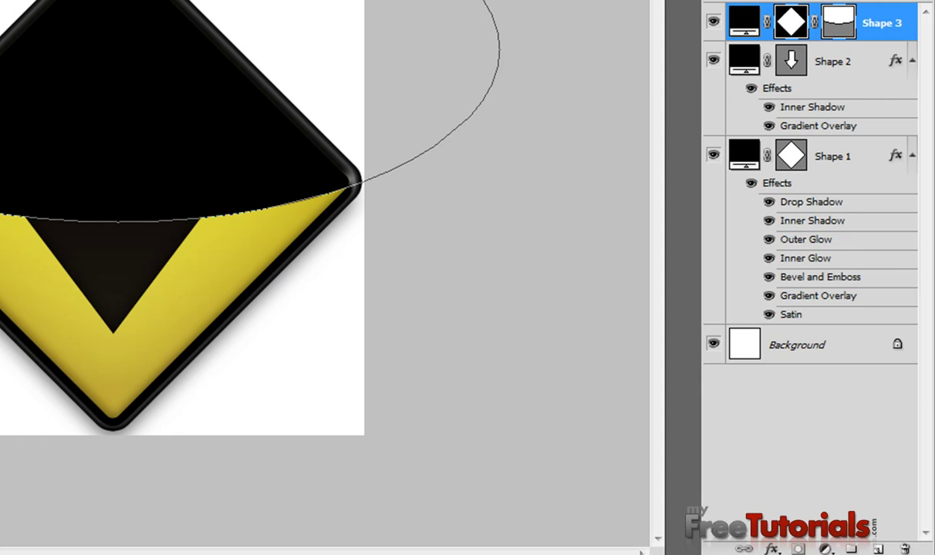
left_click(819, 58)
left_click(832, 34)
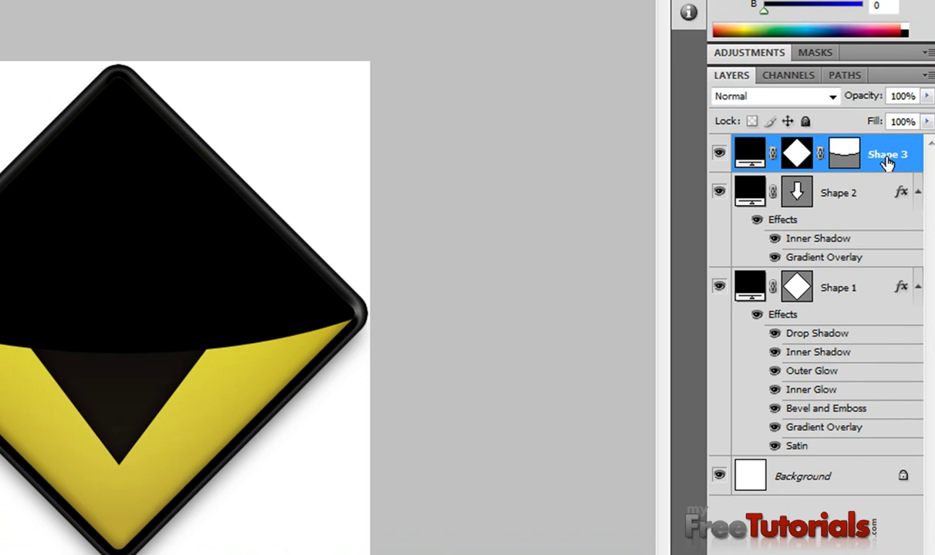
right_click(887, 159)
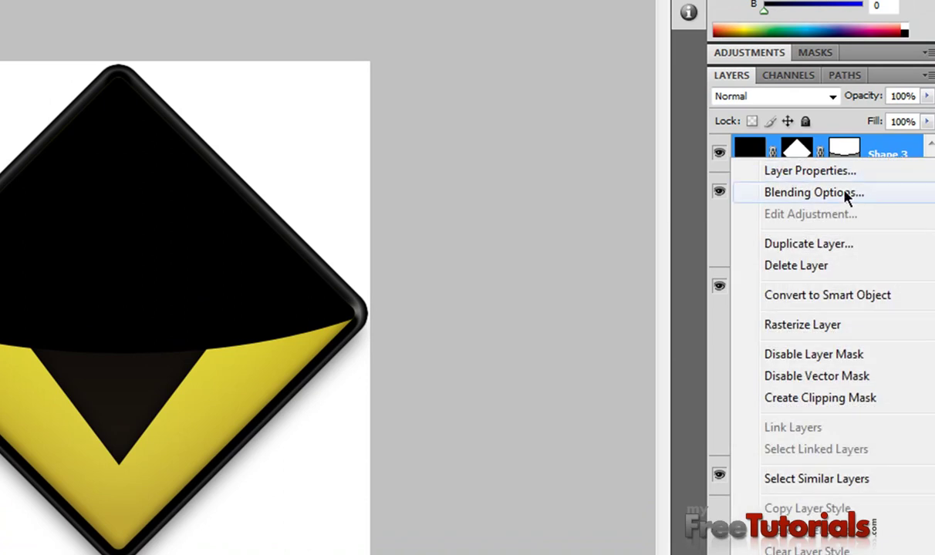
Preview Shape 3 at zero fill opacity in Blending Options, then cancel.
left_click(799, 178)
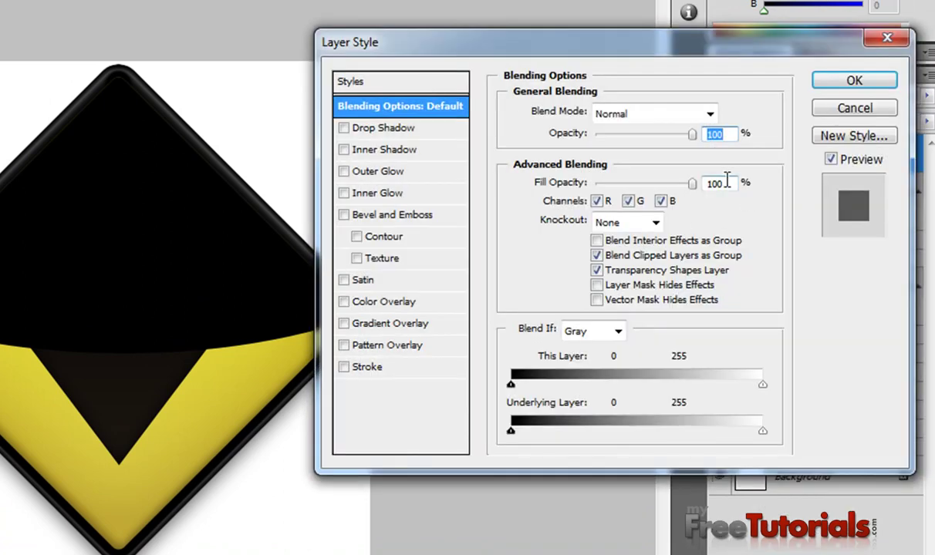
left_click_drag(692, 183, 594, 183)
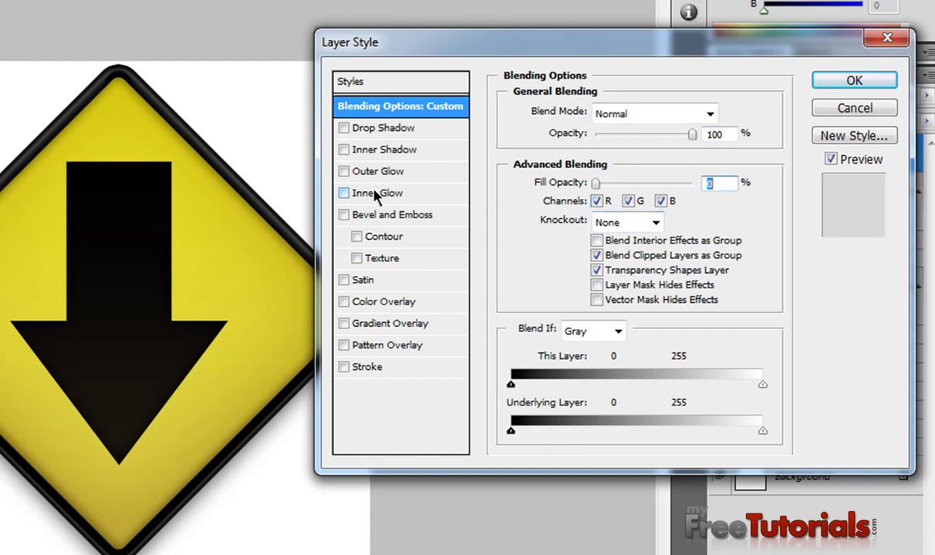
left_click(833, 108)
Set Shape 2 to blend interior effects as a group instead of clipped layers.
right_click(861, 196)
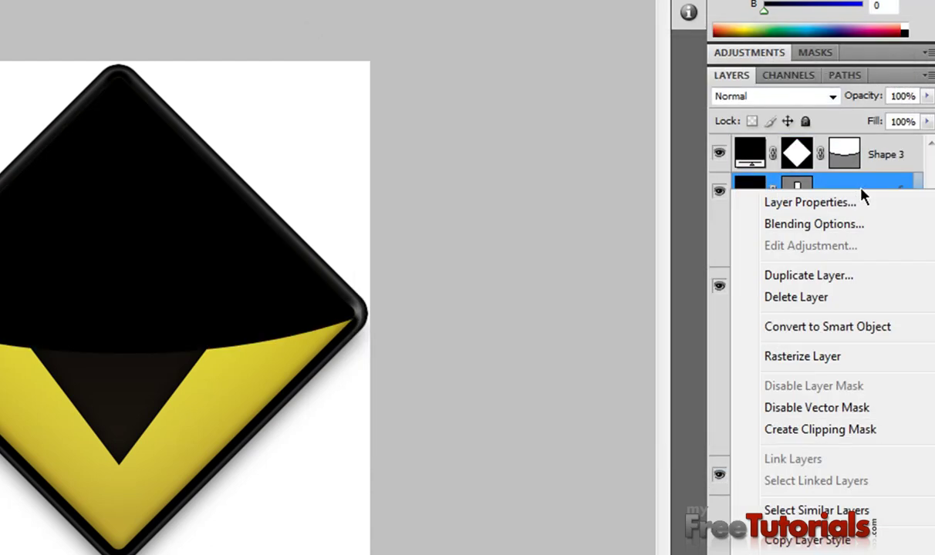
left_click(794, 224)
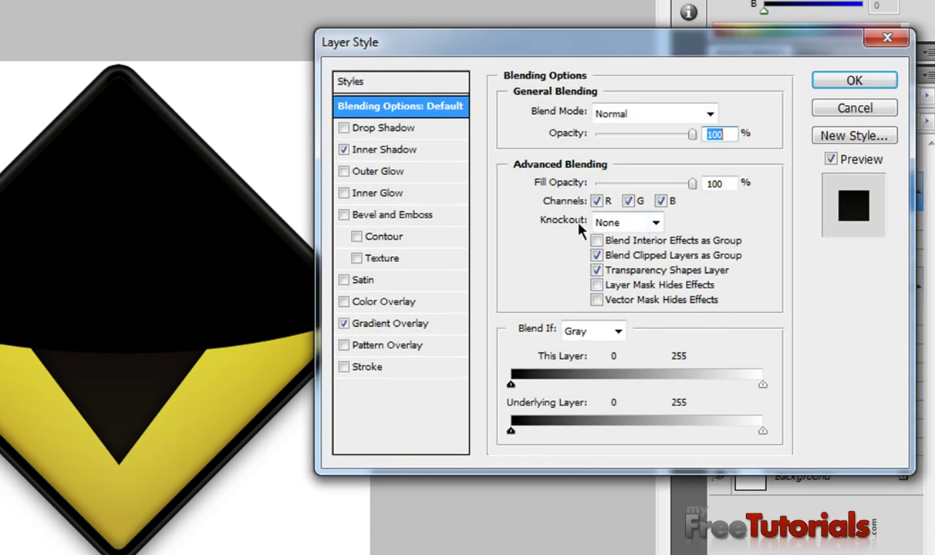
left_click(597, 255)
left_click(597, 242)
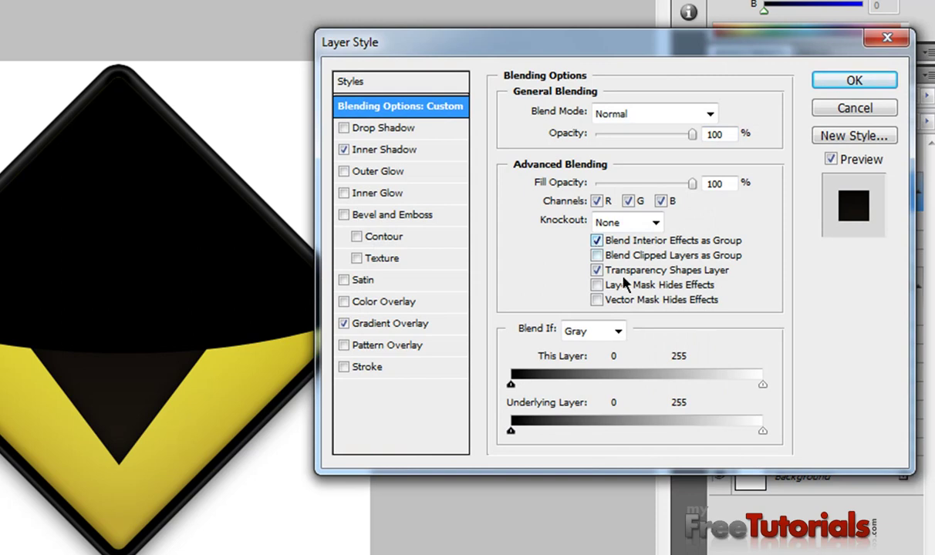
left_click(819, 86)
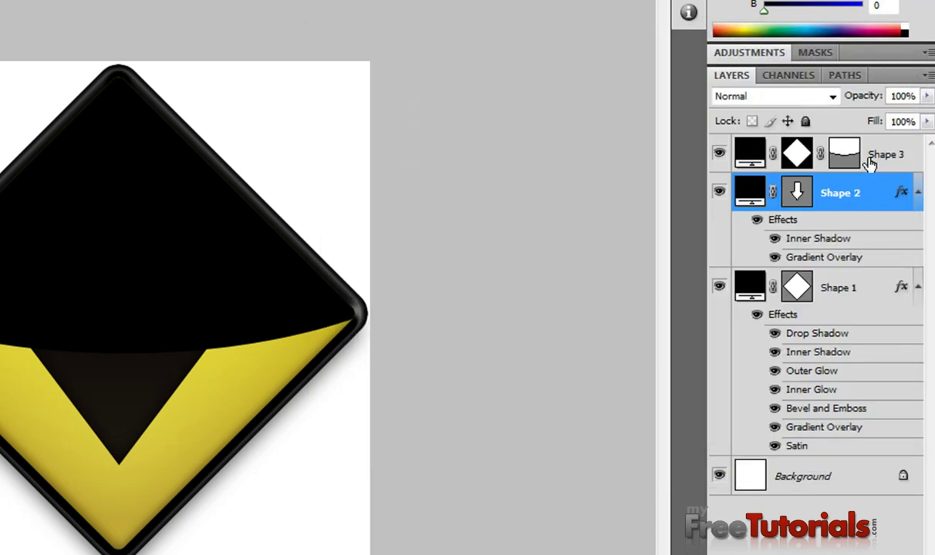
right_click(881, 155)
left_click(857, 187)
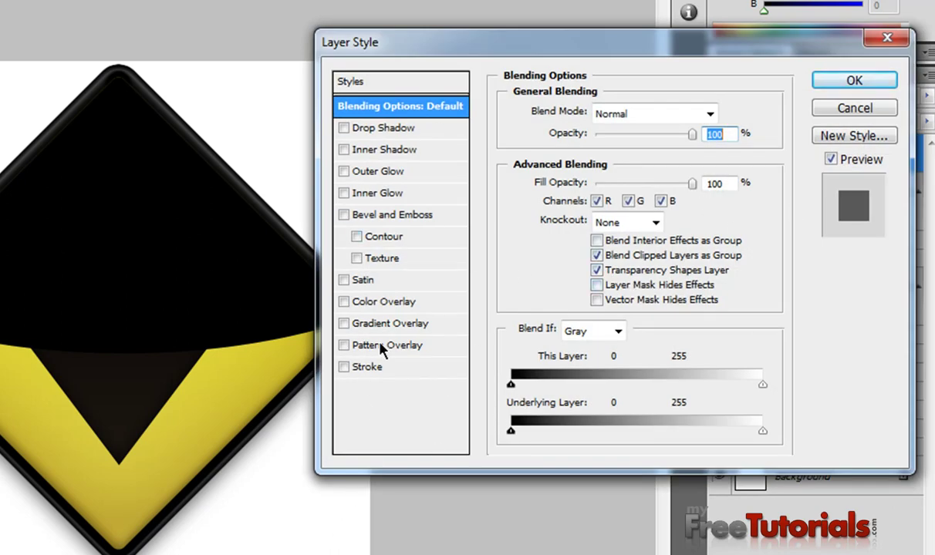
Add a Gradient Overlay to Shape 3 in Overlay mode at 25% opacity.
left_click(344, 324)
left_click(416, 324)
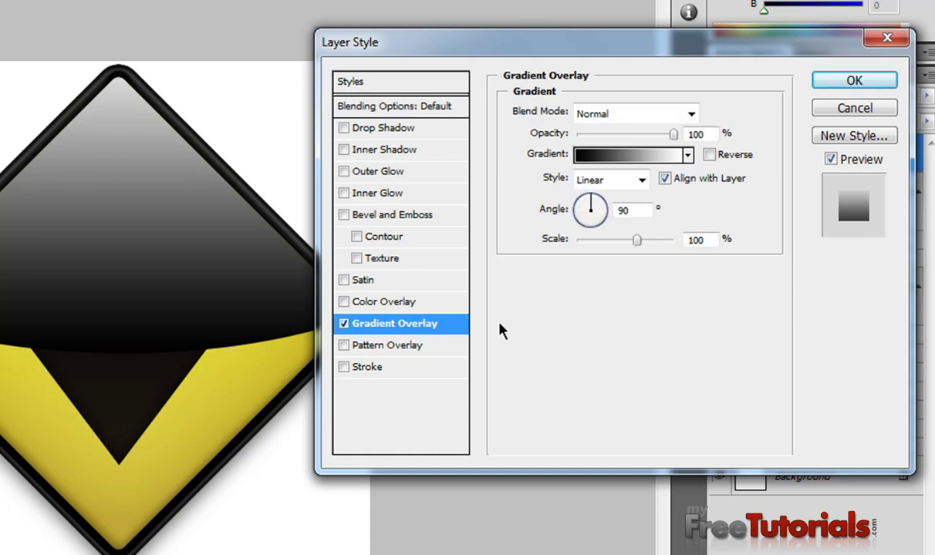
left_click(648, 115)
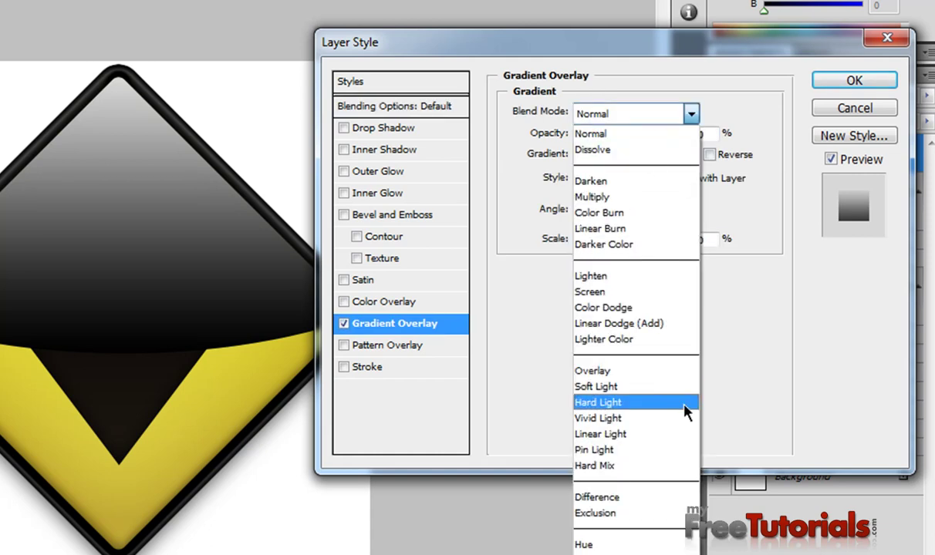
left_click(652, 371)
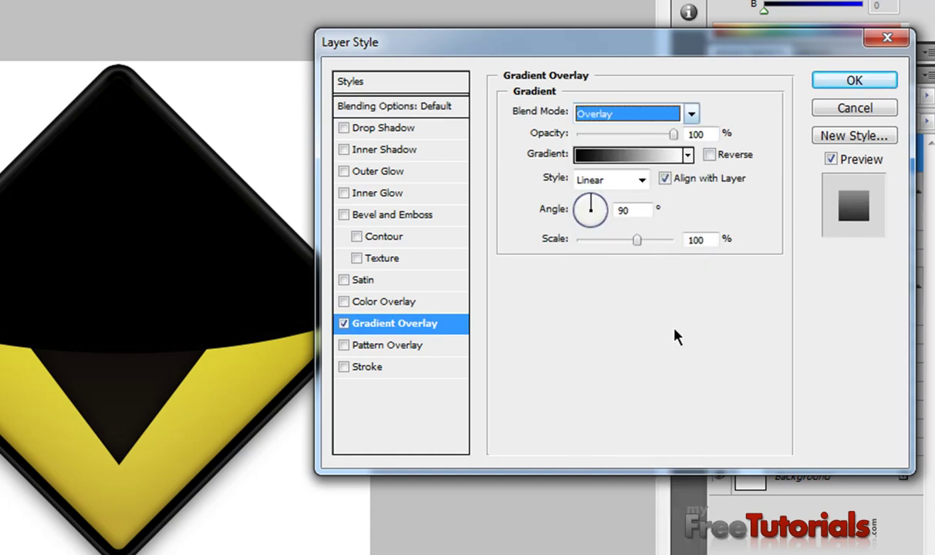
left_click(679, 132)
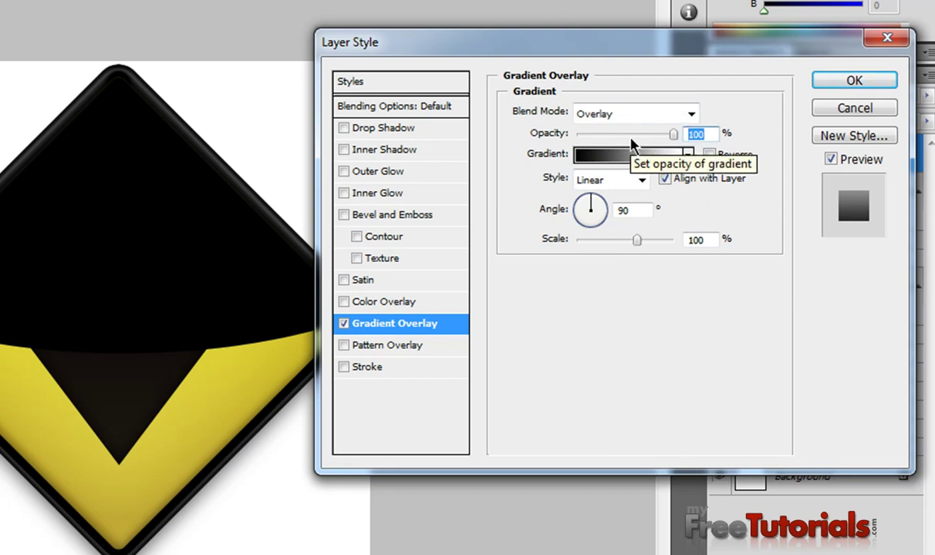
type("25")
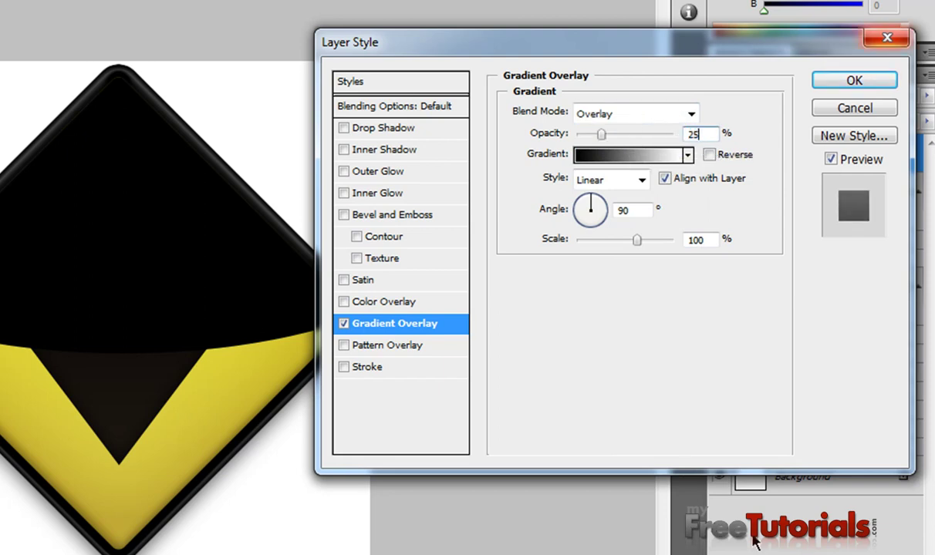
Use a Foreground to Transparent gradient with both stops white, and apply it.
left_click(582, 152)
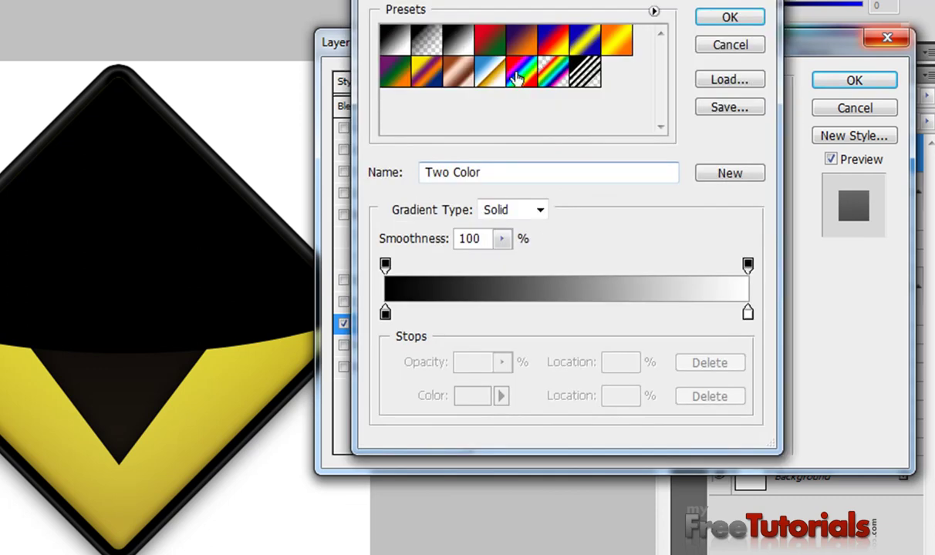
left_click(426, 40)
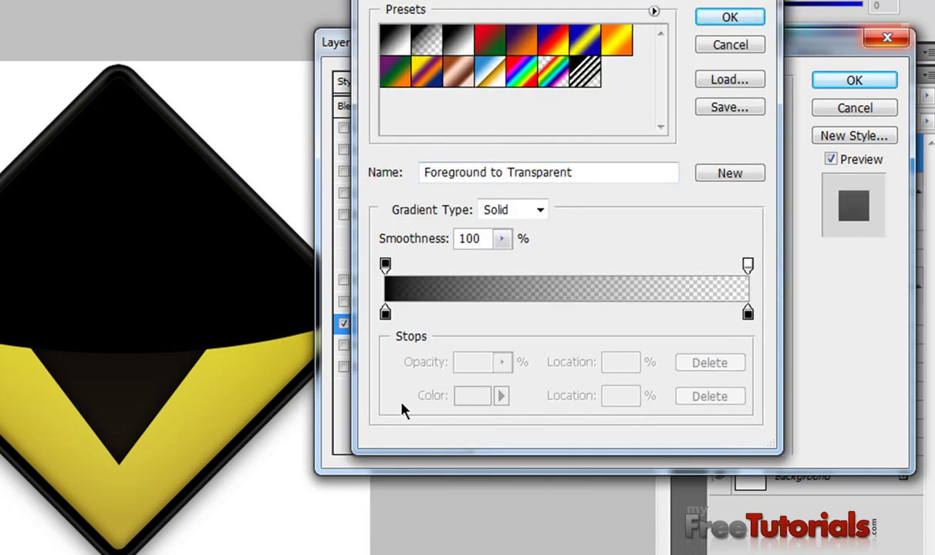
double_click(385, 312)
left_click(424, 110)
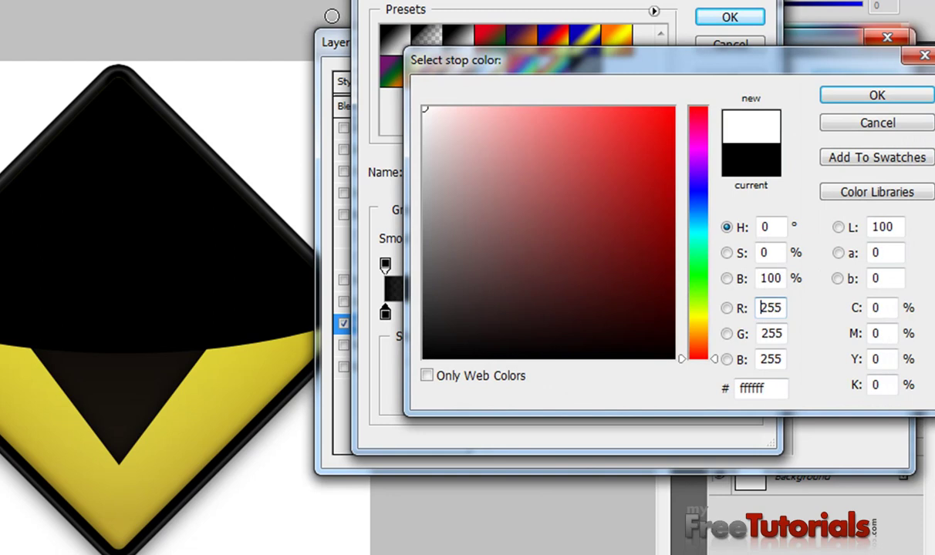
key("Return")
left_click(748, 315)
double_click(747, 315)
left_click_drag(607, 215, 424, 109)
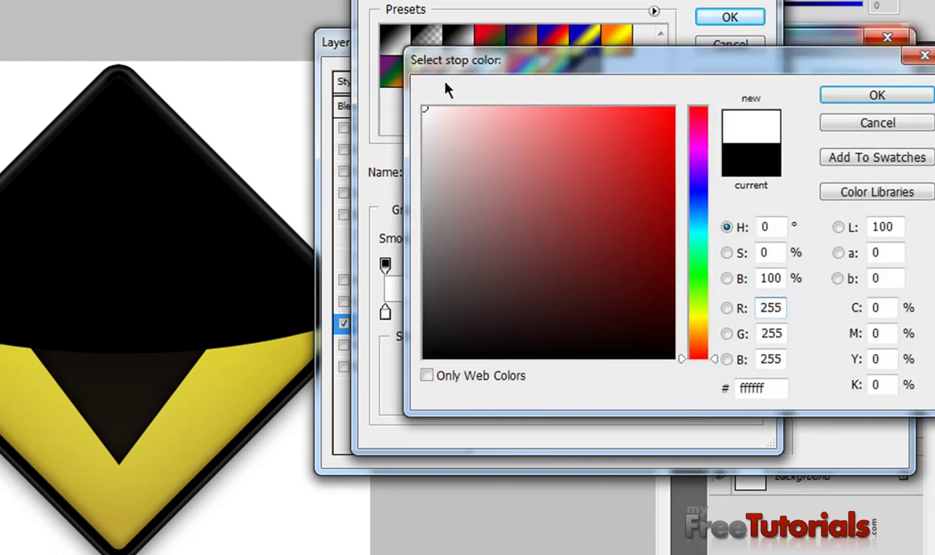
left_click(879, 95)
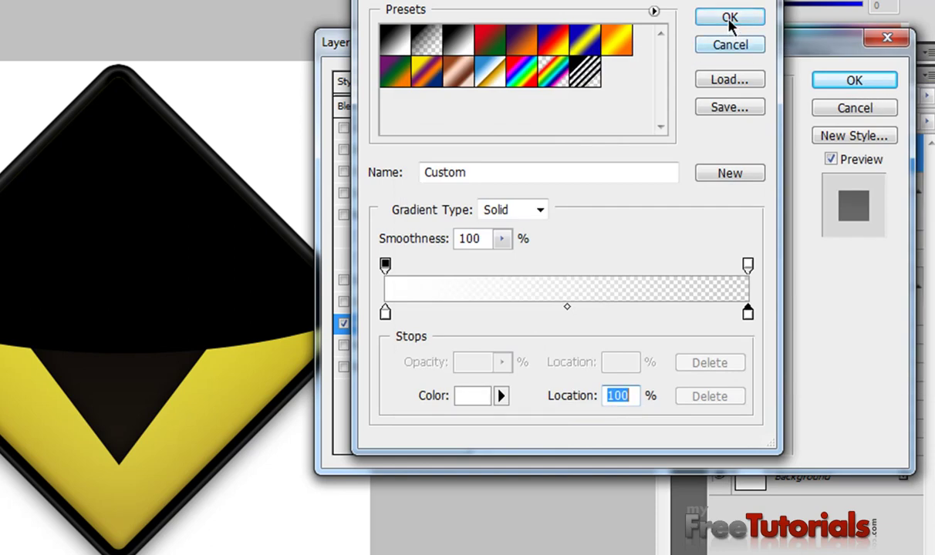
left_click(729, 22)
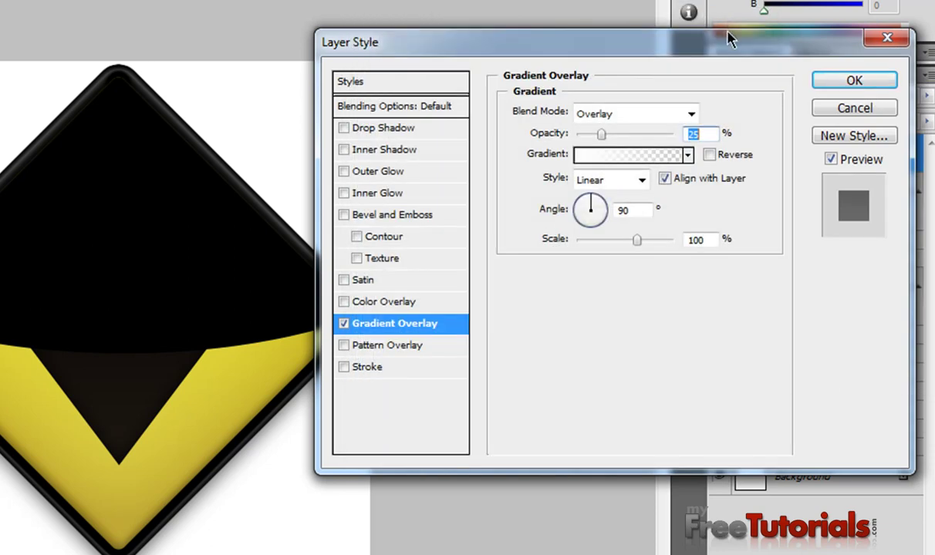
left_click(864, 81)
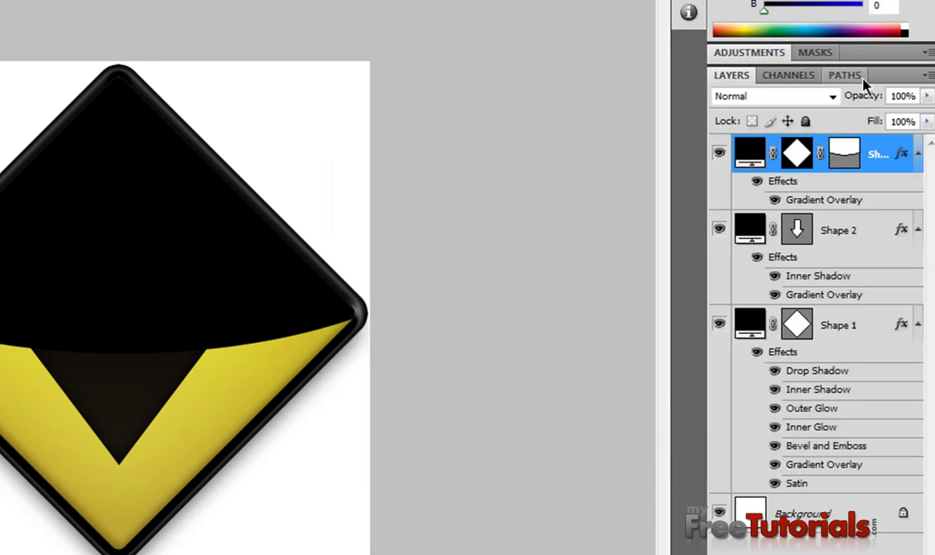
Set Shape 3's layer Fill to 0% so only the curved white gloss remains visible.
left_click(901, 121)
type("0")
key("Return")
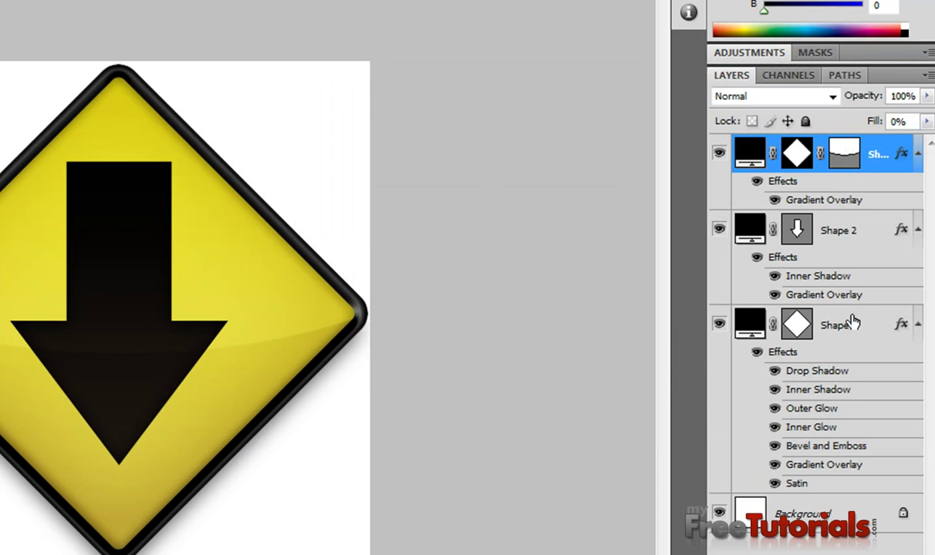